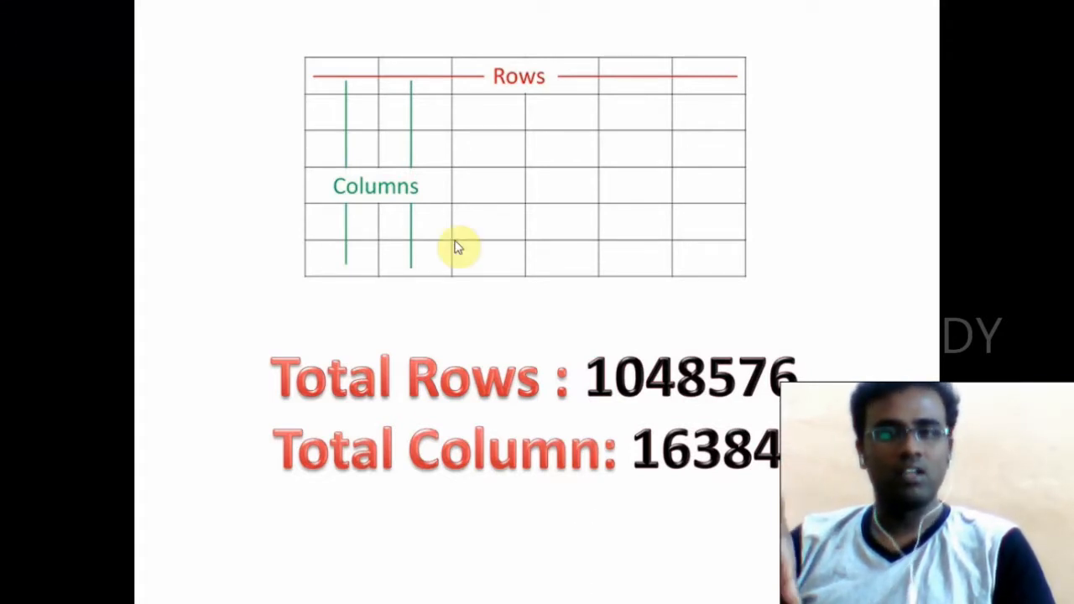
Step: Launch Excel with a new blank workbook through the Windows Run command EXCEL
key("super")
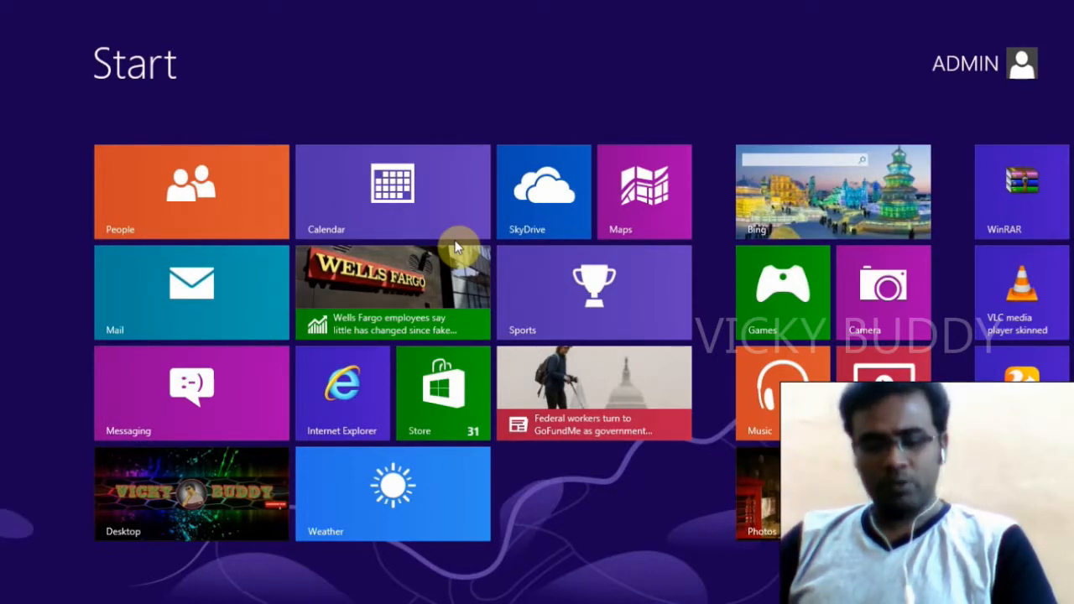
key("super+r")
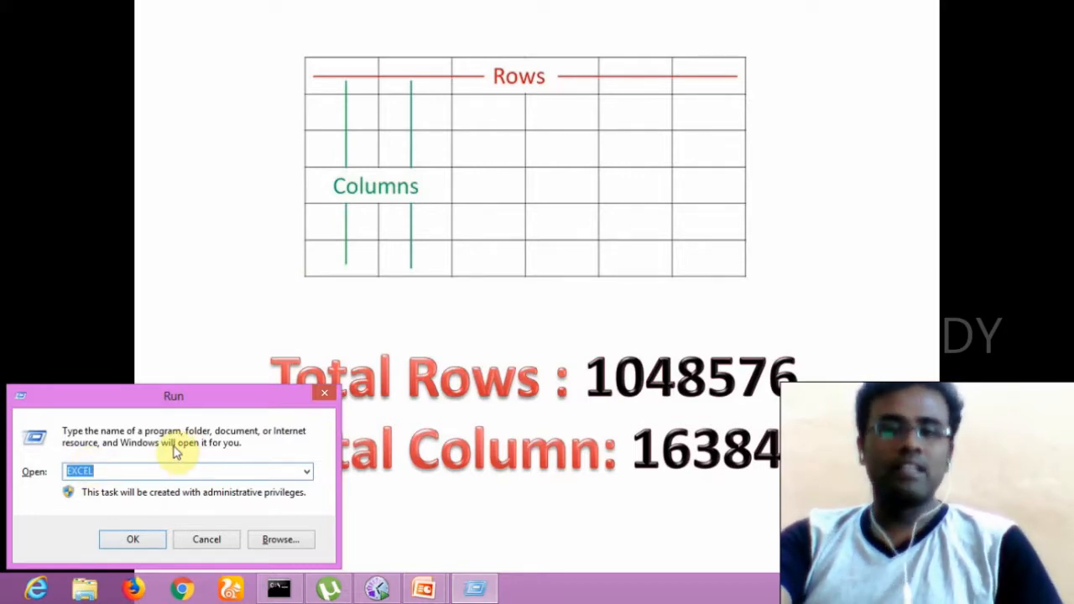
left_click(149, 541)
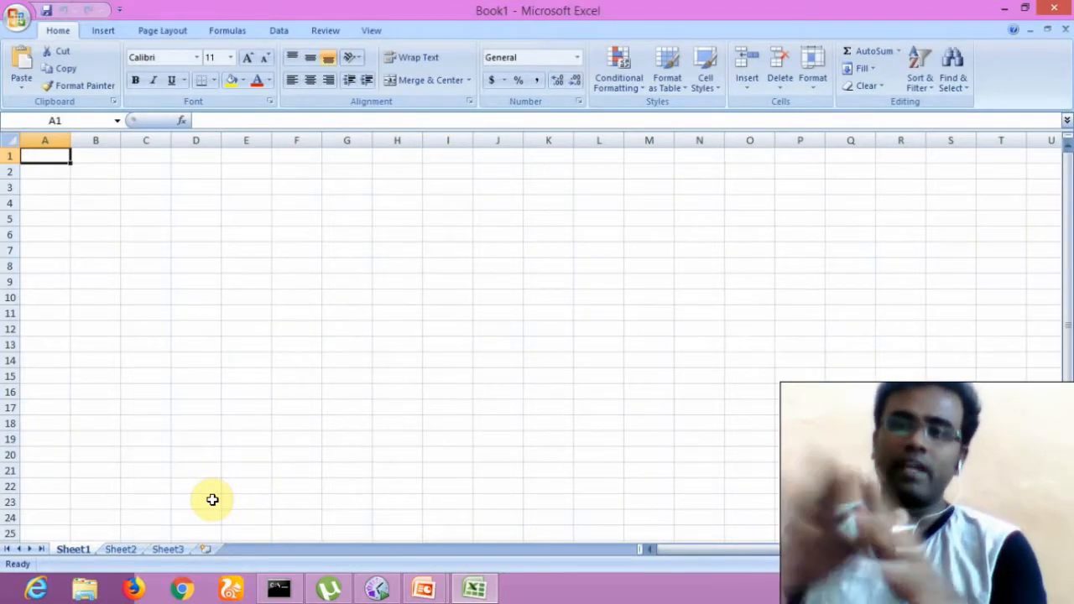
Step: Look at Sheet2, switch to Sheet3 and select cell J10
left_click(120, 549)
left_click(165, 550)
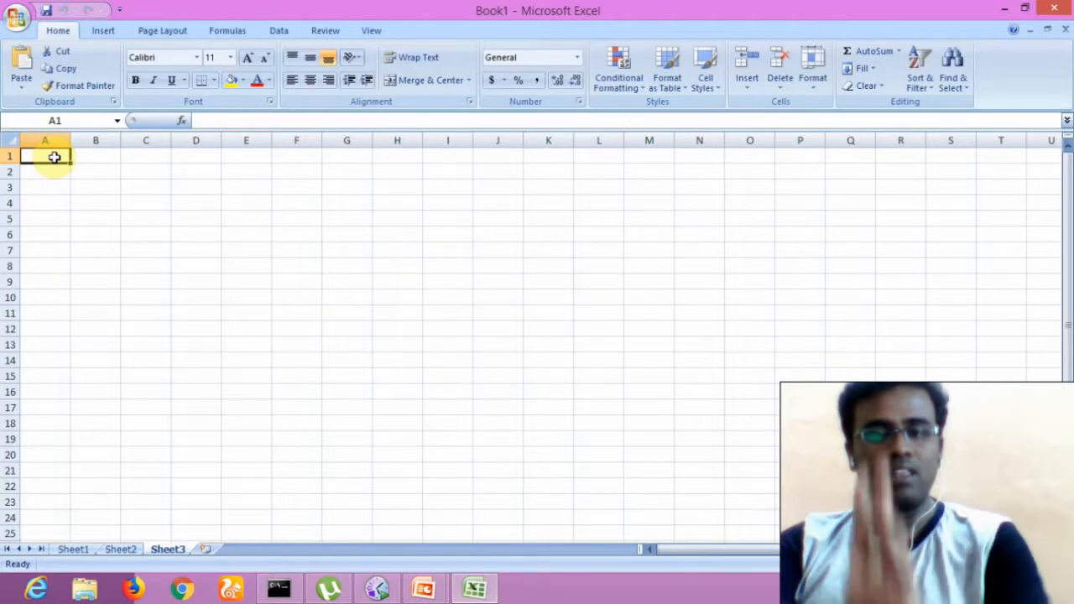
left_click(507, 303)
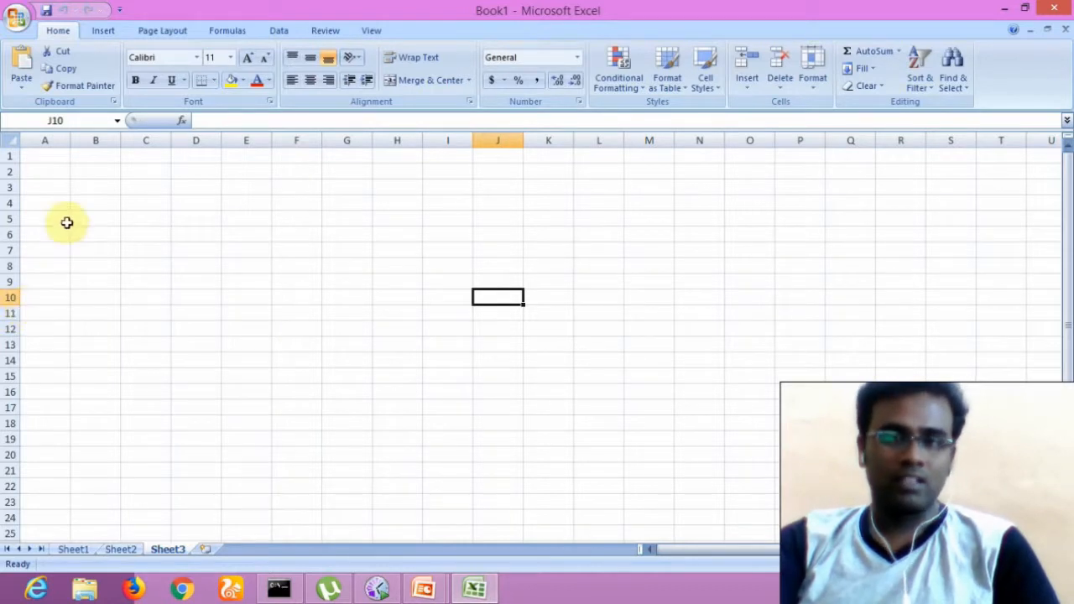
Step: Enter the heading "First Name" in cell A1 and autofit the width of column A
left_click(47, 161)
type("f")
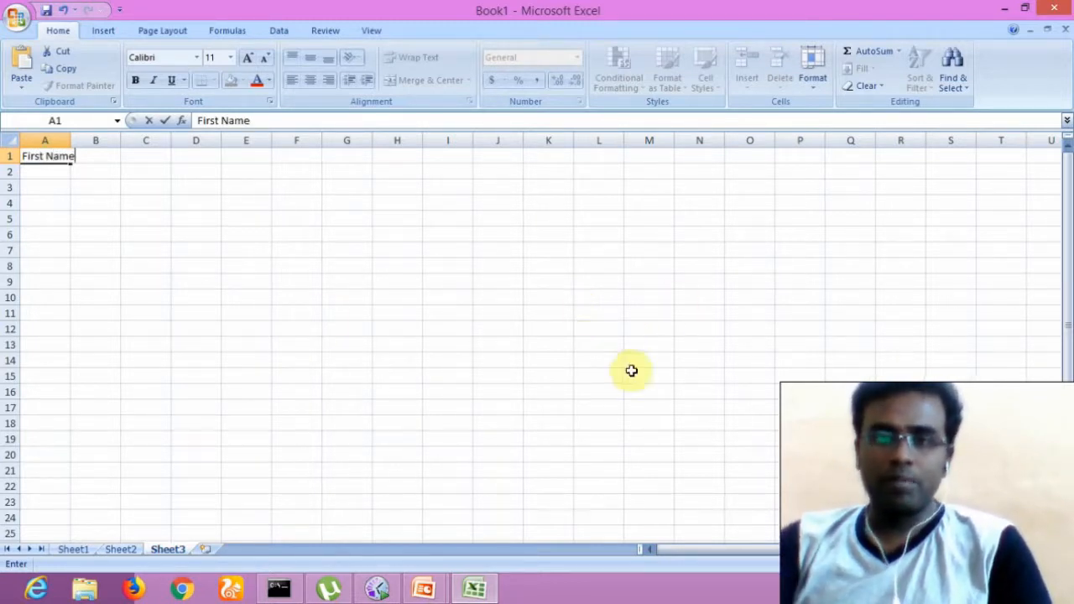
left_click(312, 312)
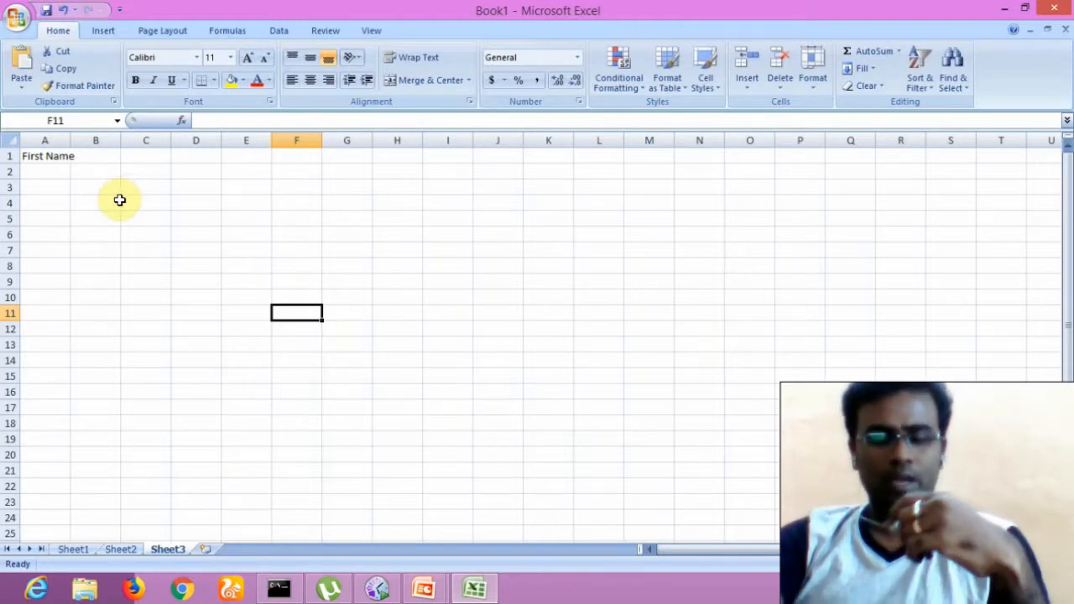
double_click(70, 140)
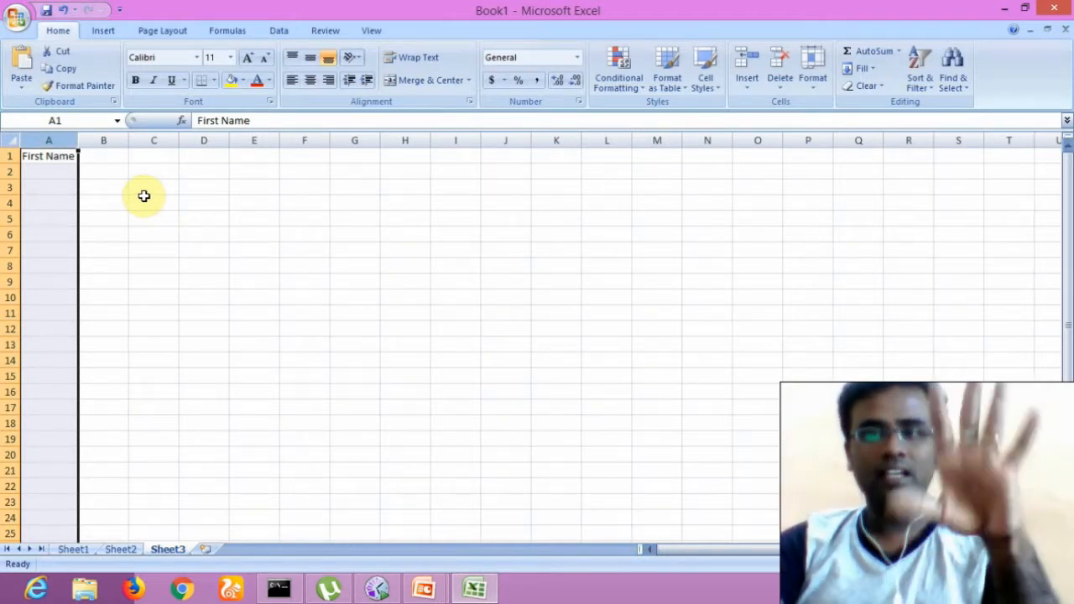
left_click(91, 232)
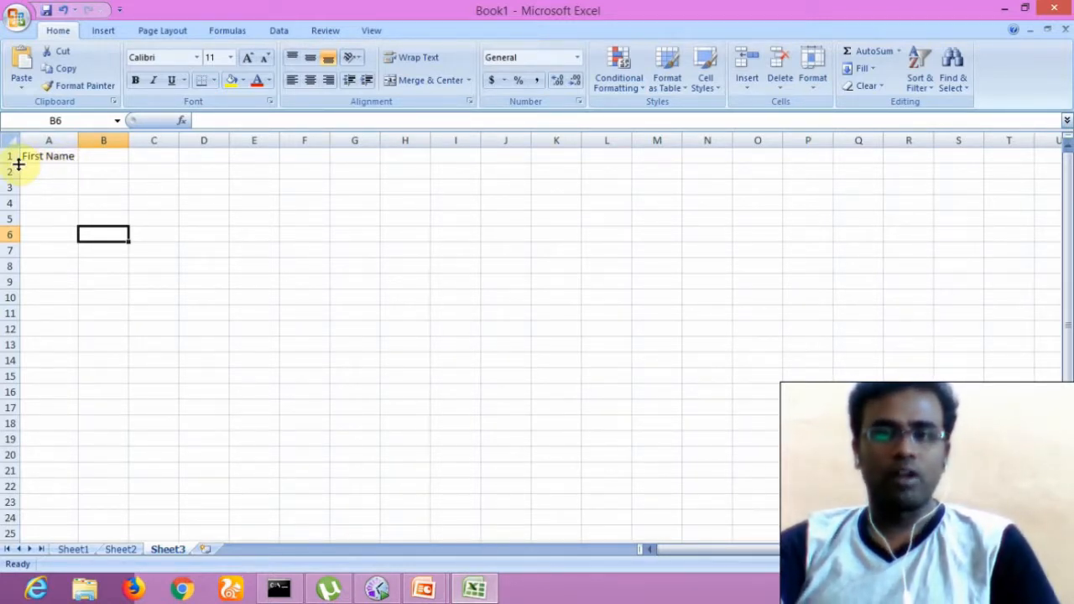
Step: Increase the height of row 1 to about three times its size and widen column A to about double
left_click_drag(18, 165, 20, 200)
left_click_drag(76, 141, 170, 144)
left_click(164, 171)
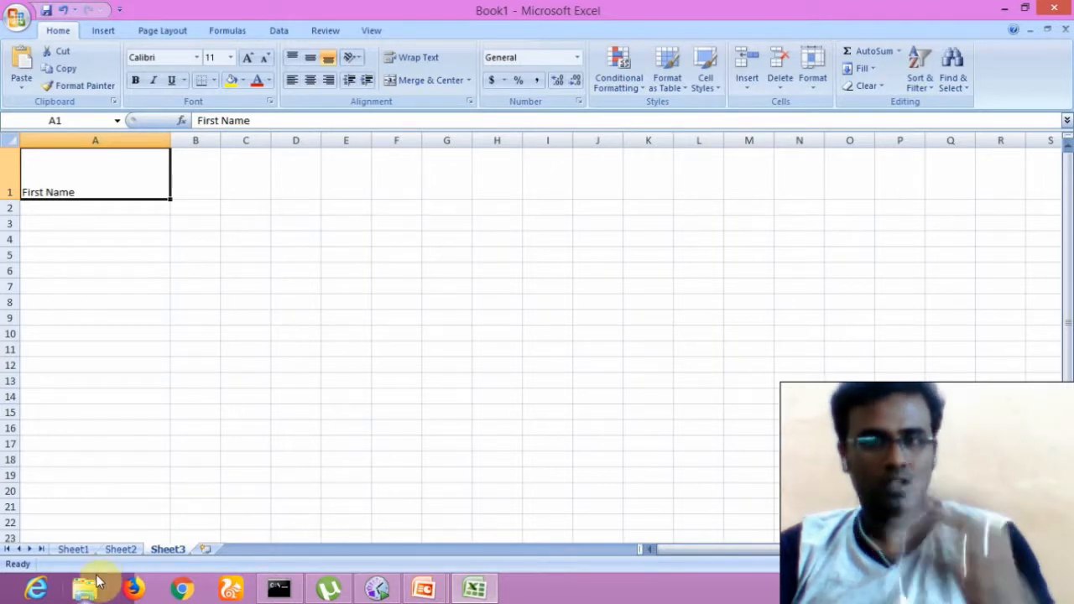
Step: Enter the heading "Last Name" in cell B1 and autofit the width of column B
left_click(199, 167)
type("L")
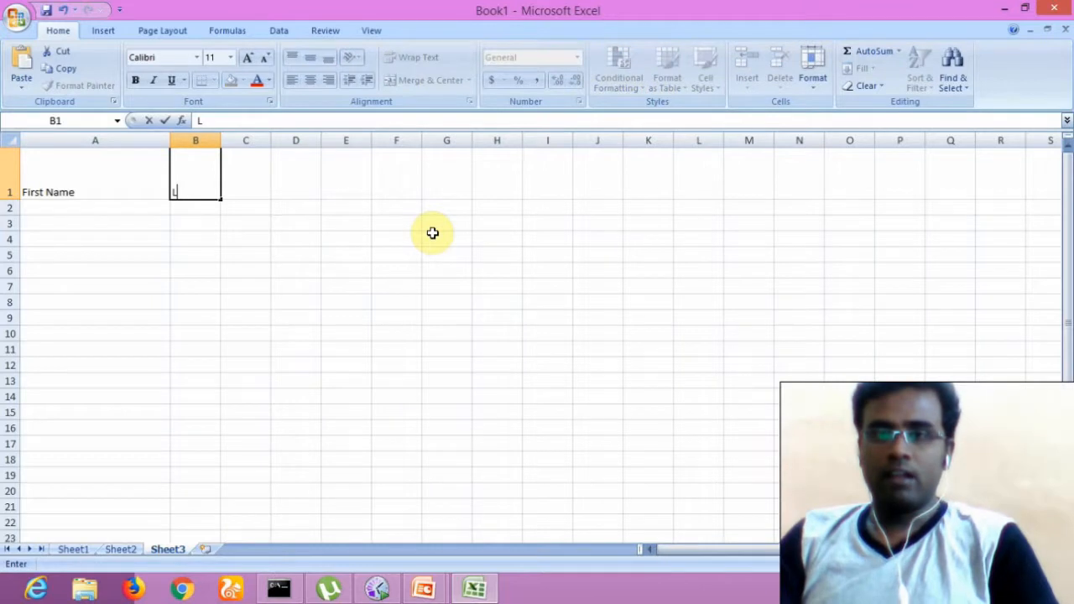
type("ast Name")
key("Tab")
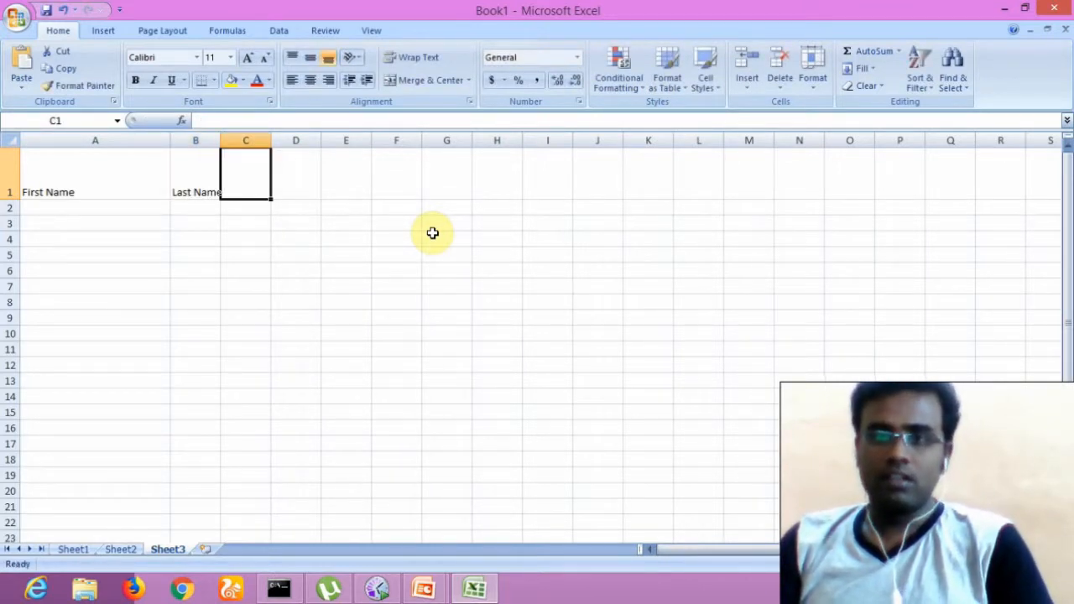
double_click(221, 140)
left_click(215, 141)
left_click(257, 166)
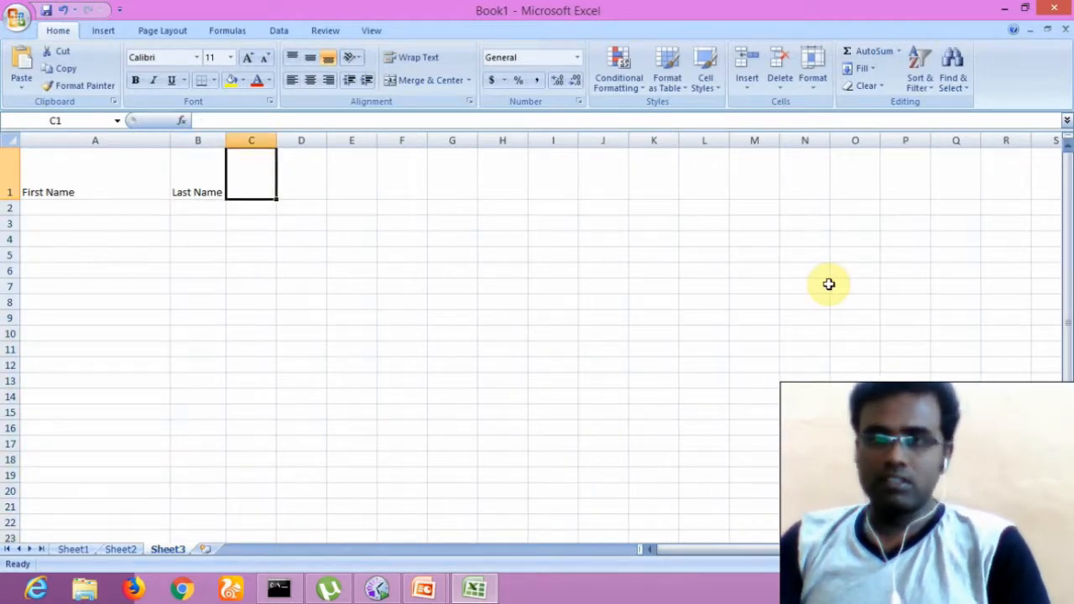
Step: Enter the heading "Age" in cell C1 and widen columns B and C slightly
type("ag")
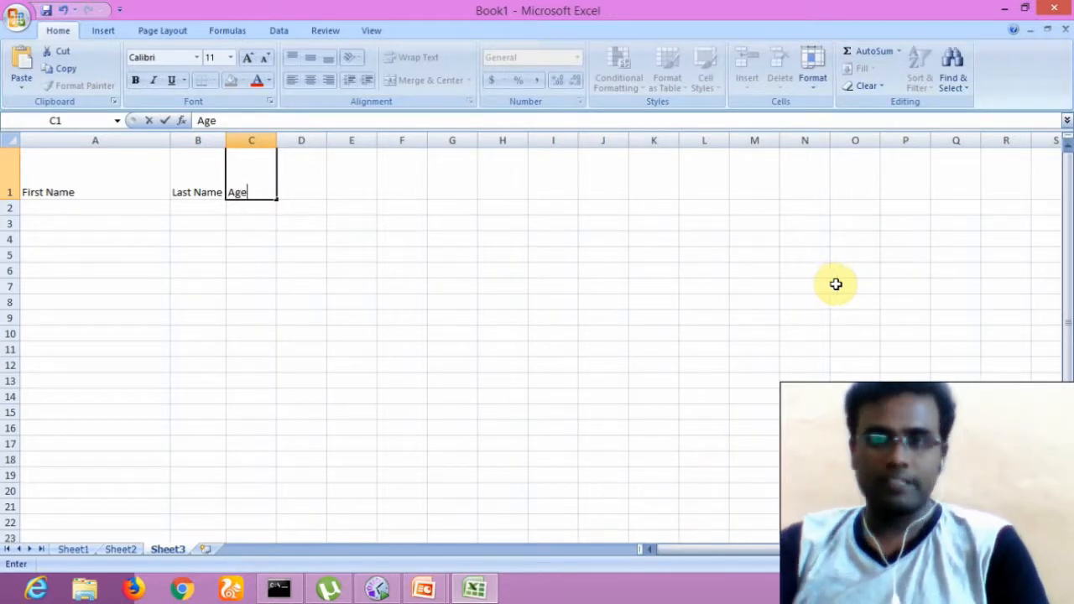
left_click(305, 350)
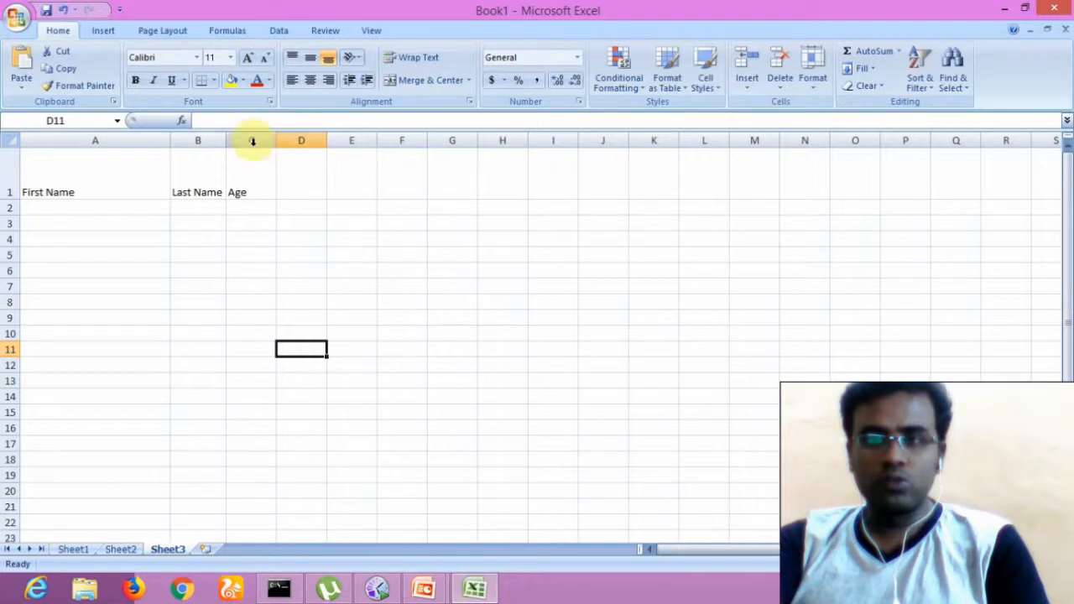
left_click_drag(226, 142, 314, 140)
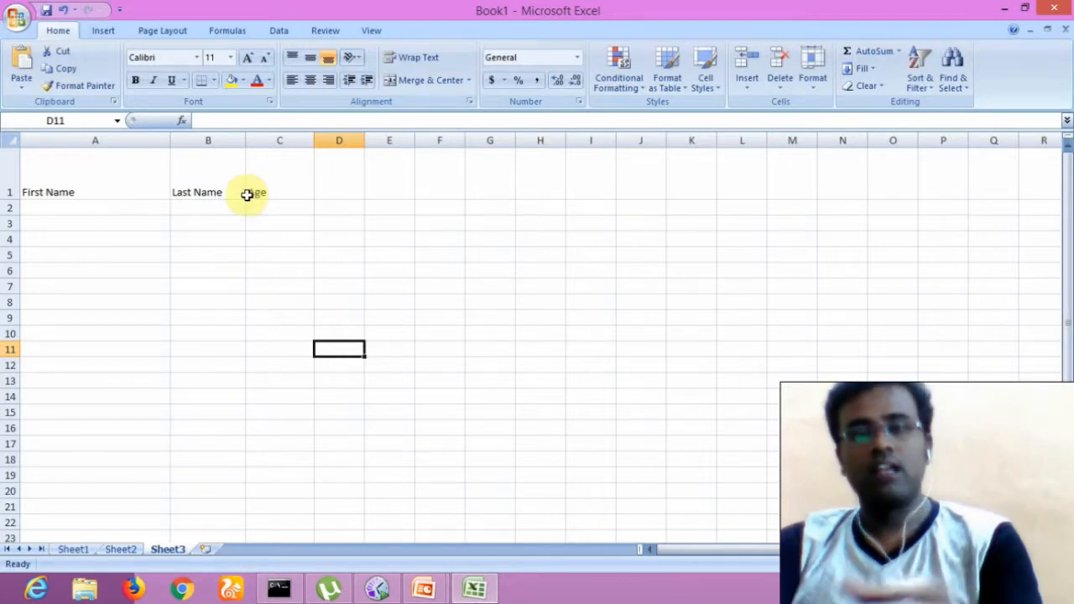
Step: Compare left, center and right alignment on the headings in A1:C1, then center them horizontally and middle-align them vertically
left_click_drag(108, 167, 277, 189)
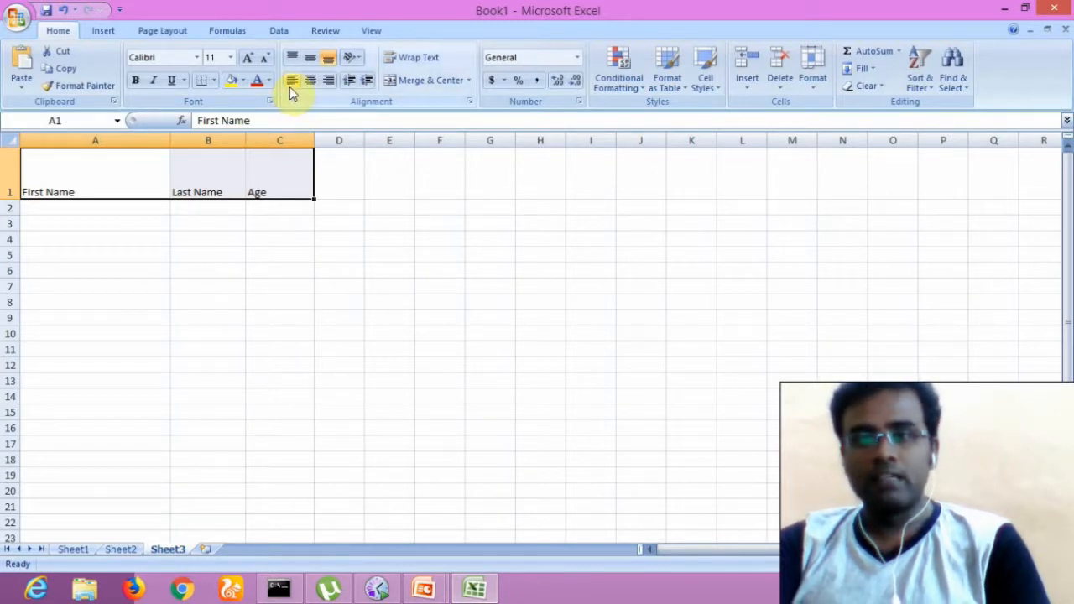
left_click(289, 81)
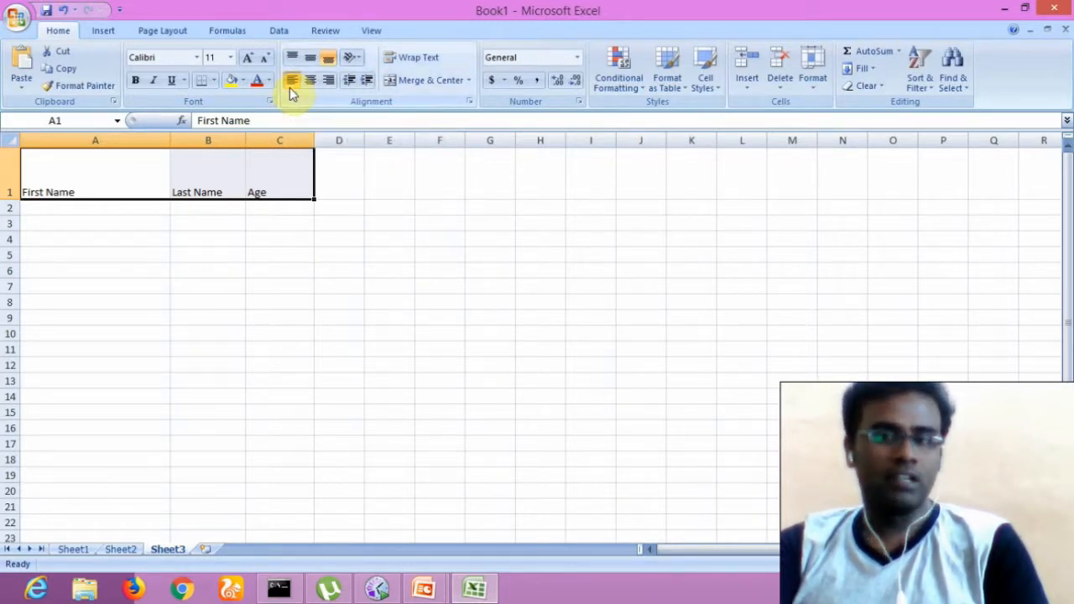
left_click(310, 84)
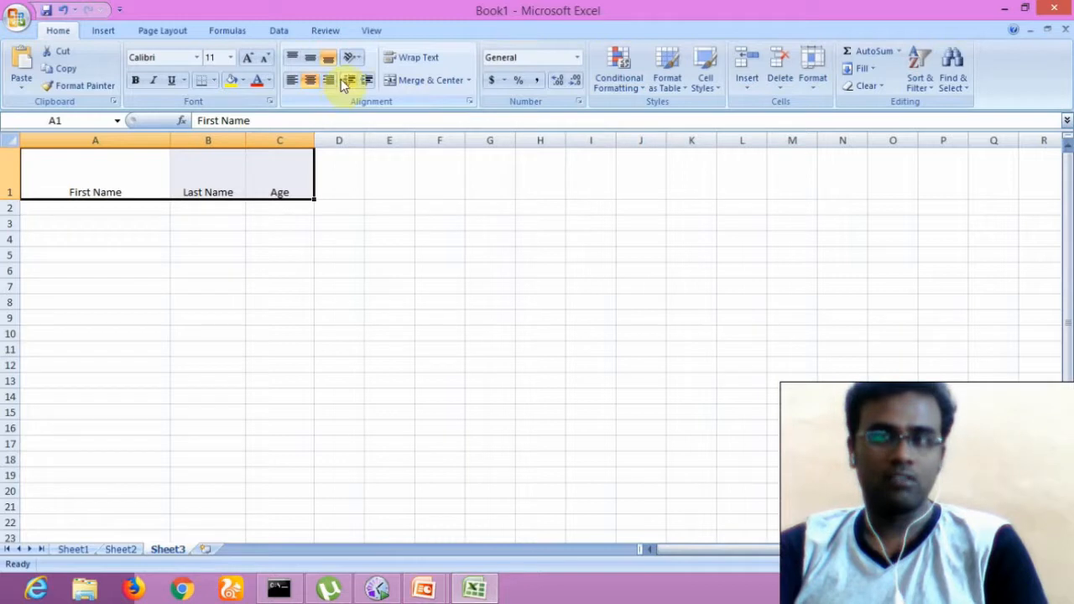
left_click(330, 81)
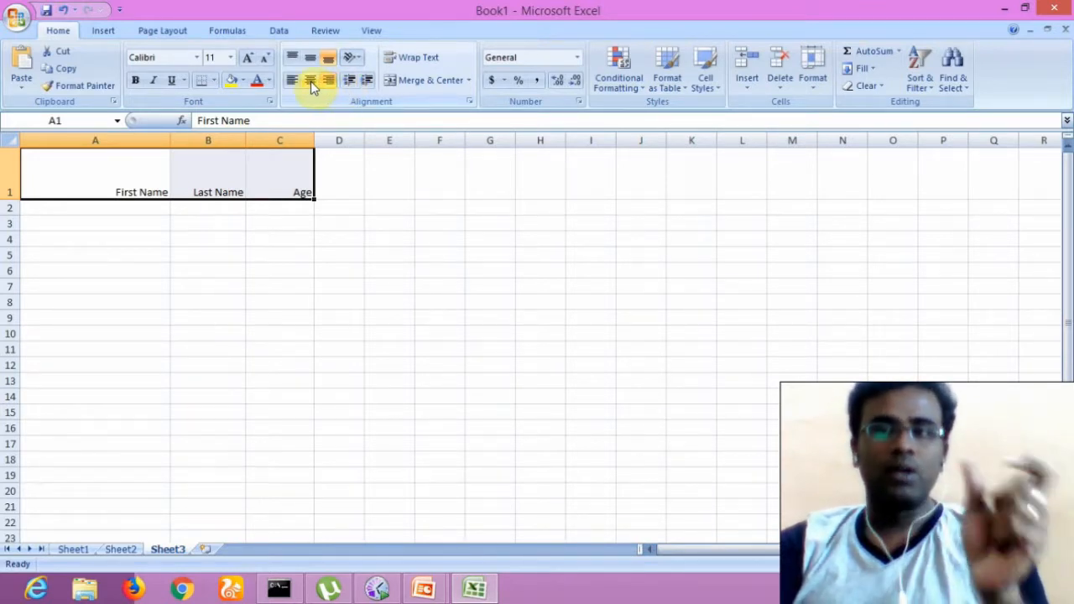
left_click(310, 82)
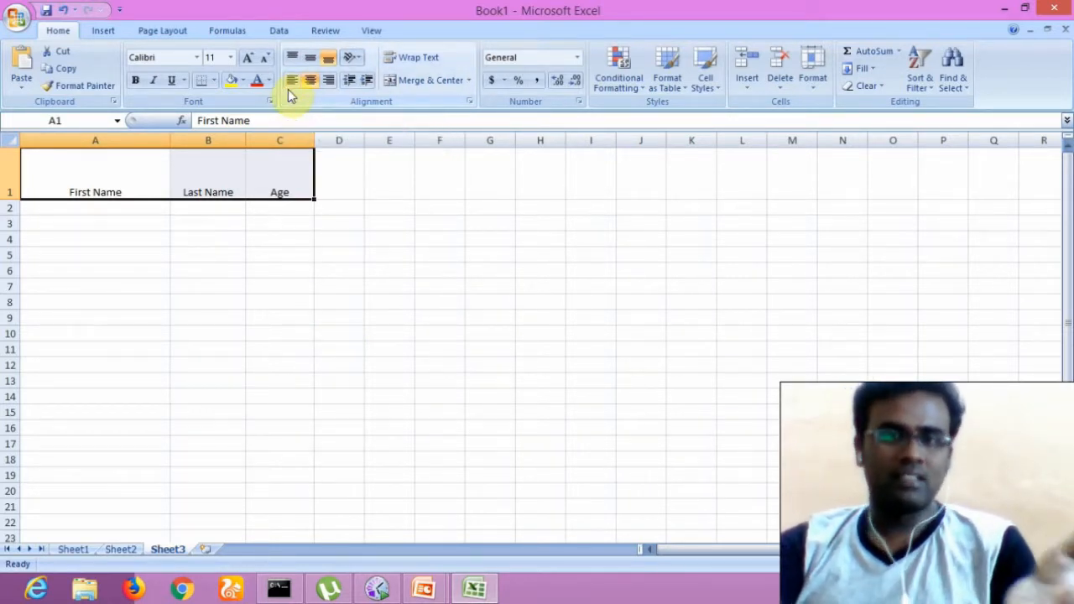
left_click(291, 82)
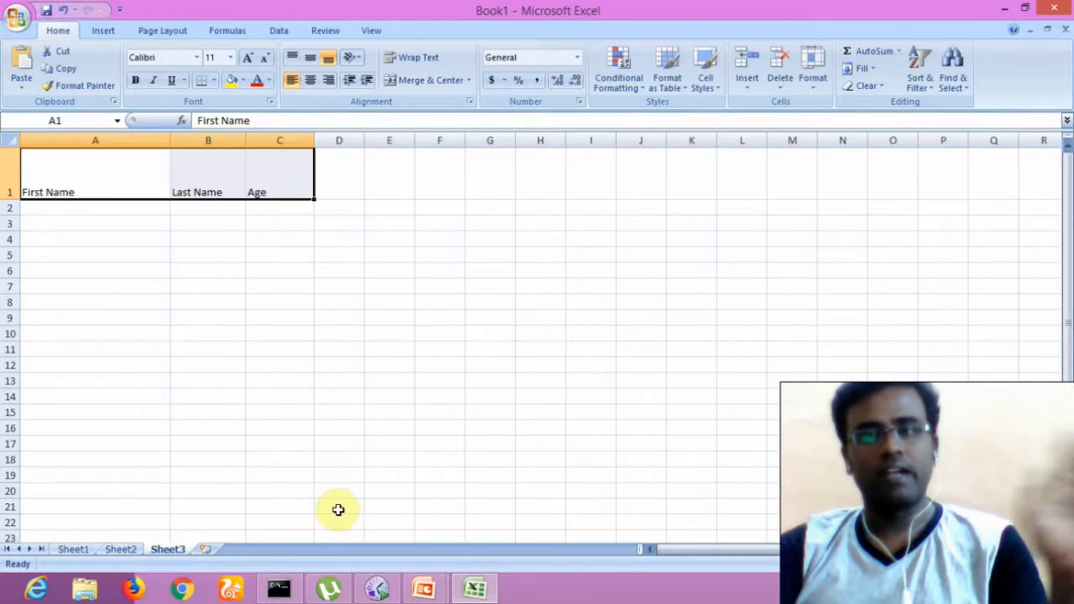
left_click(311, 82)
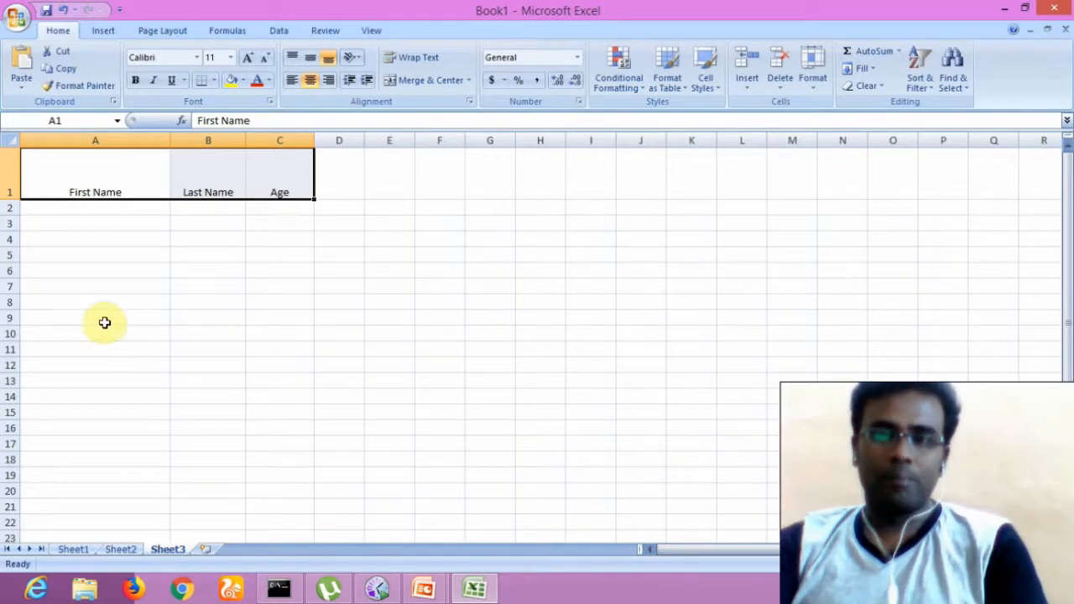
left_click(309, 57)
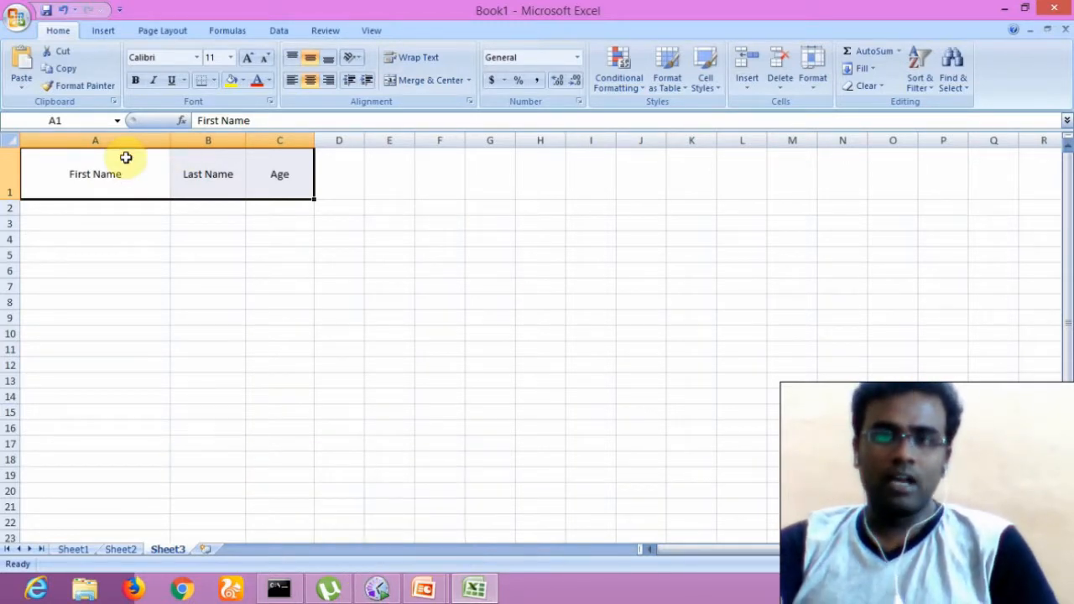
Step: Make the headings in A1:C1 bold and set their font to Arial Black
left_click(134, 83)
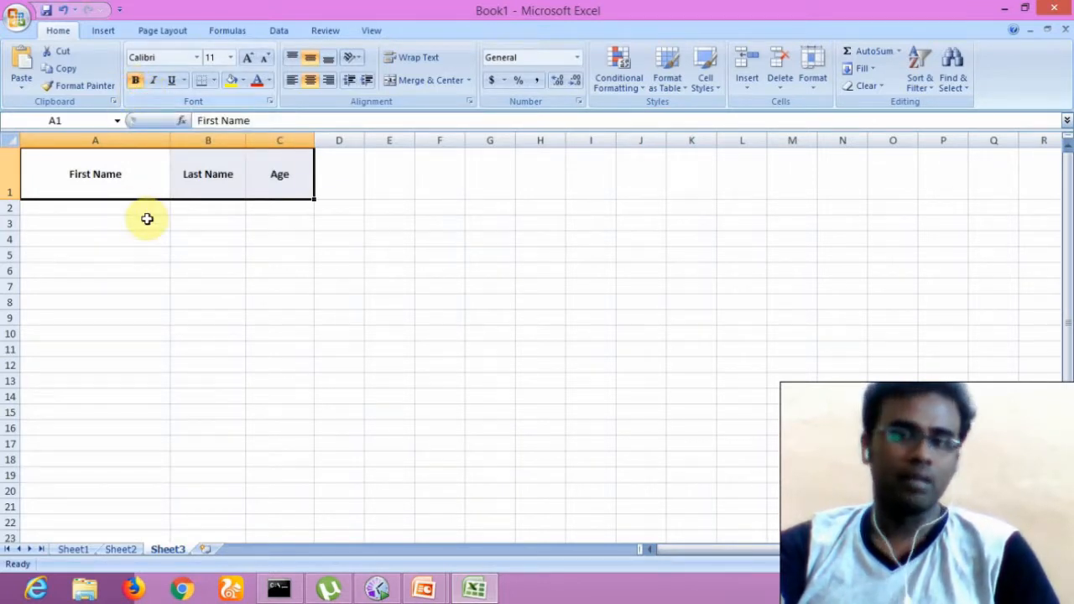
left_click(197, 57)
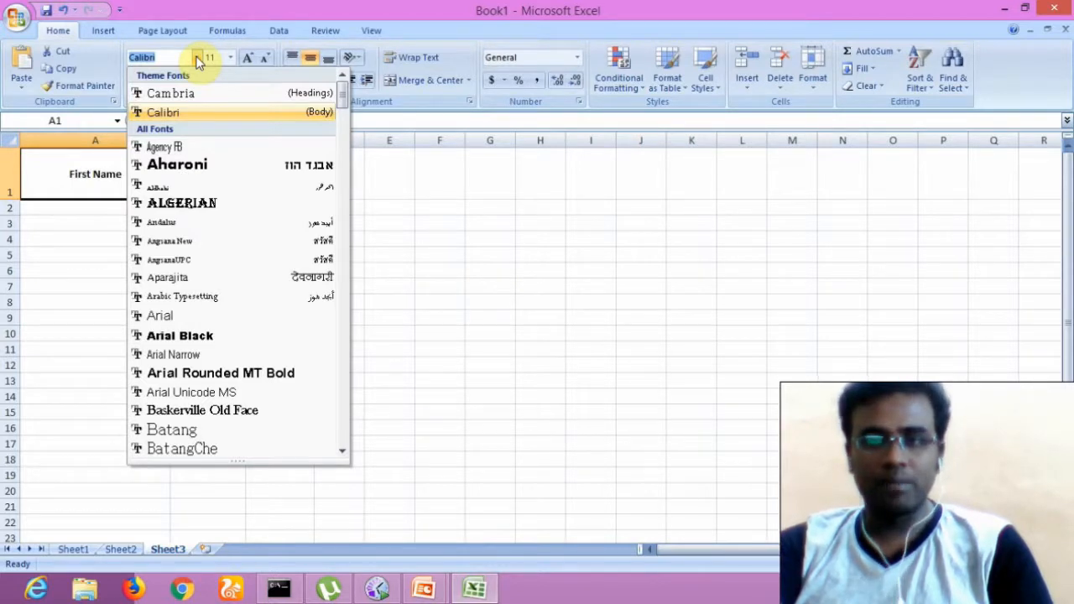
left_click(189, 338)
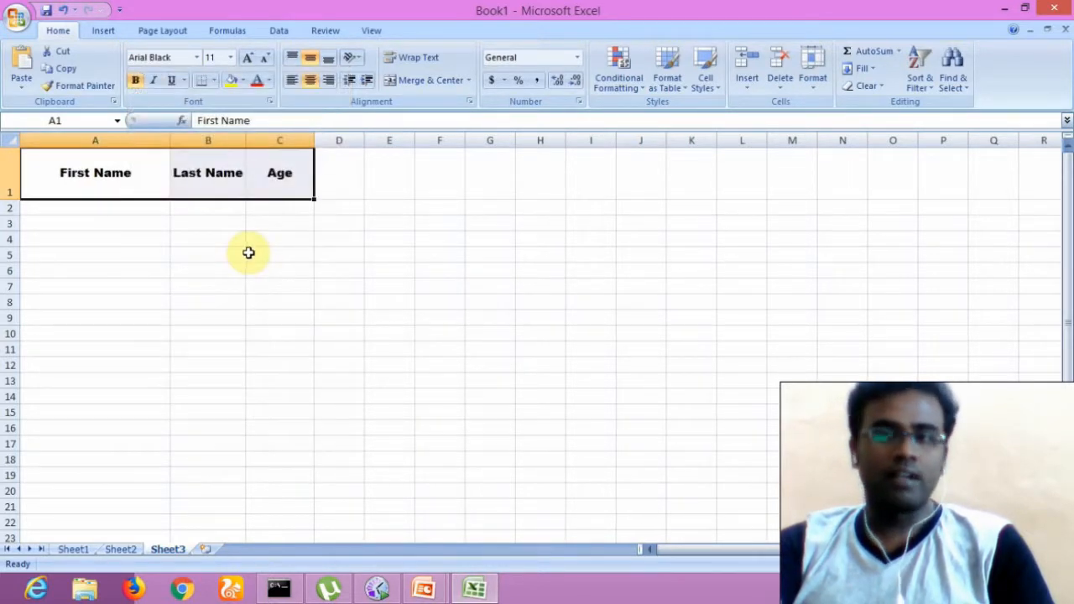
Step: Fill the heading cells A1:C1 with yellow and set their font color to a blue theme color
left_click(228, 82)
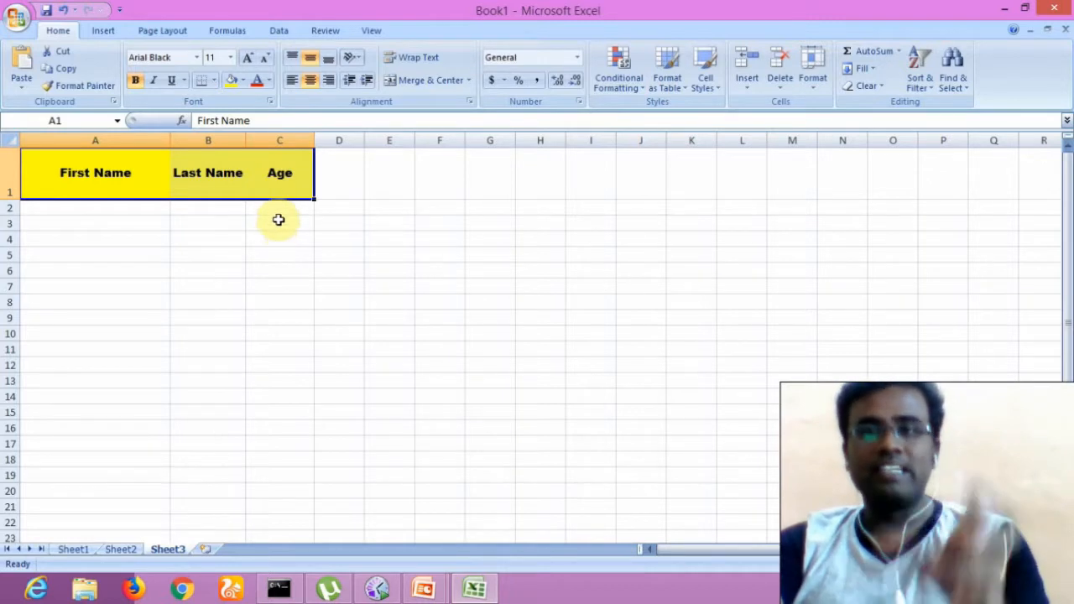
left_click(269, 80)
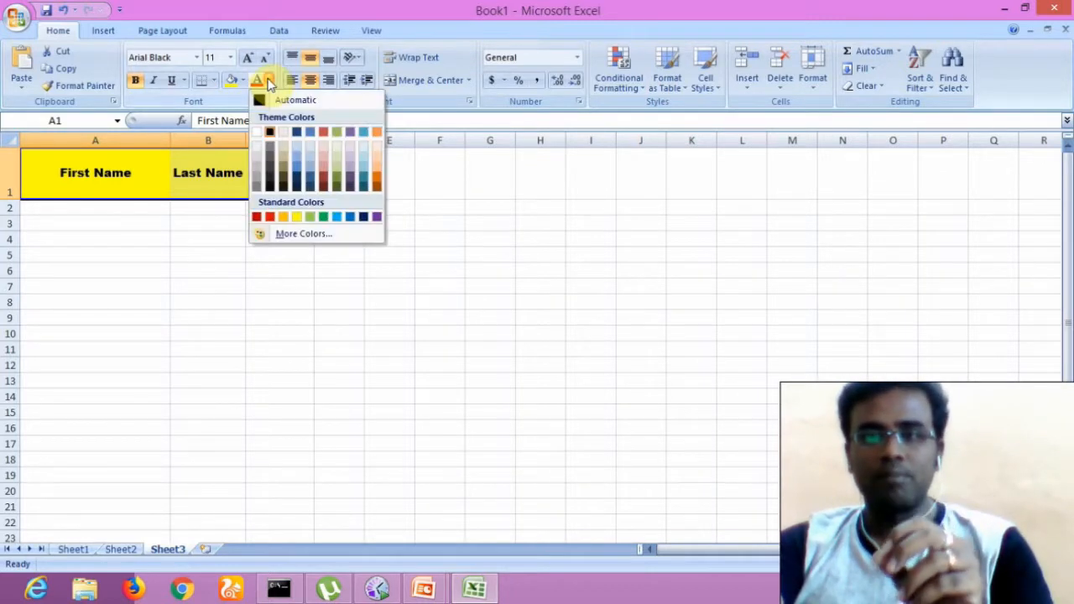
left_click(297, 169)
left_click(302, 283)
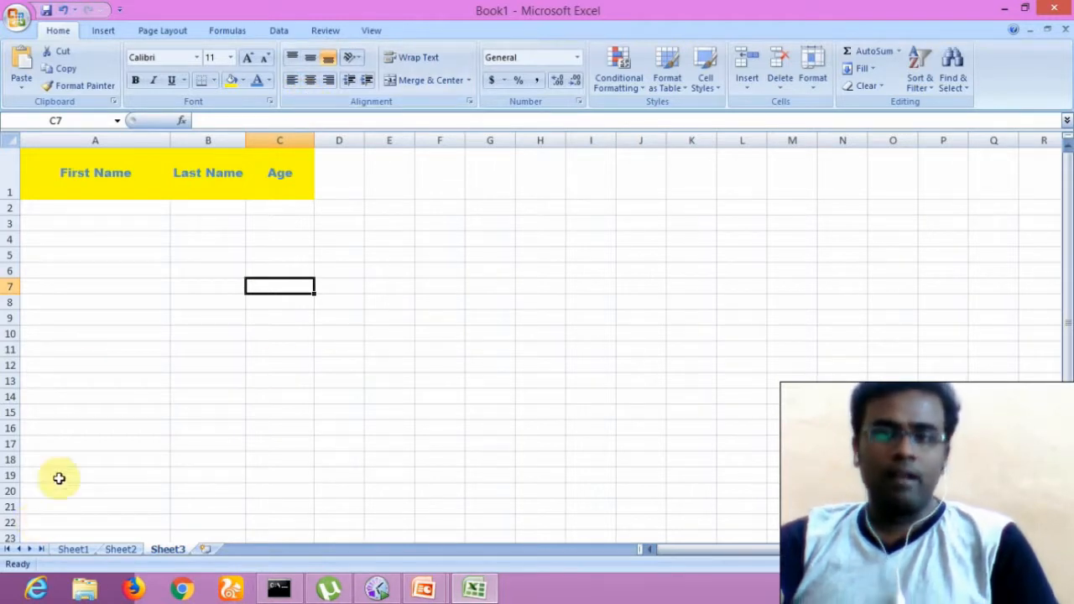
Step: Enter "Hi World !! How are You? What You Doing" in cell A5 and wrap its text
left_click(144, 254)
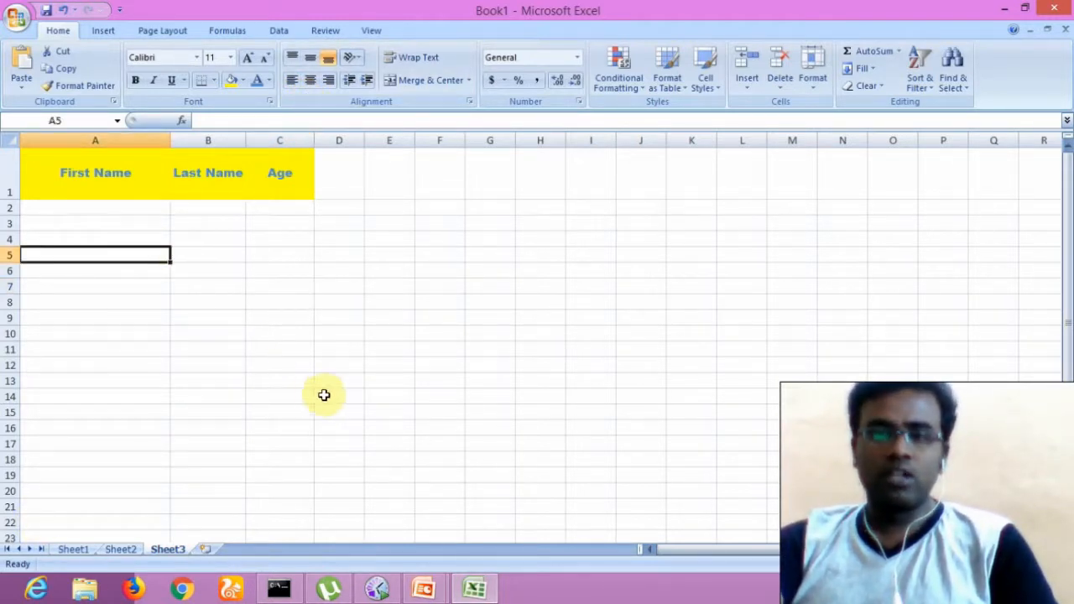
type("H")
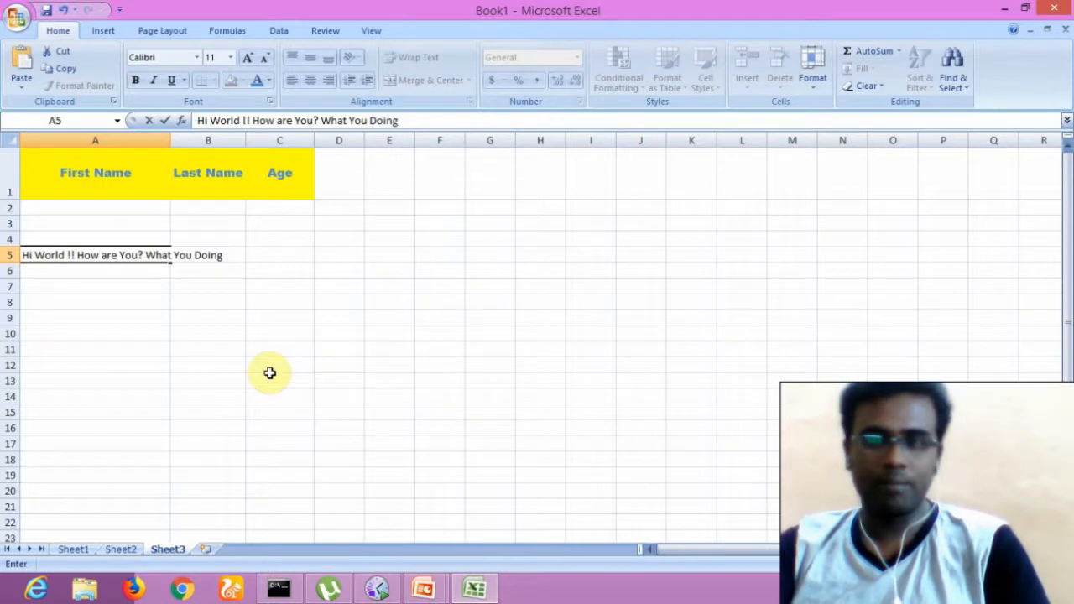
left_click(10, 318)
left_click(83, 259)
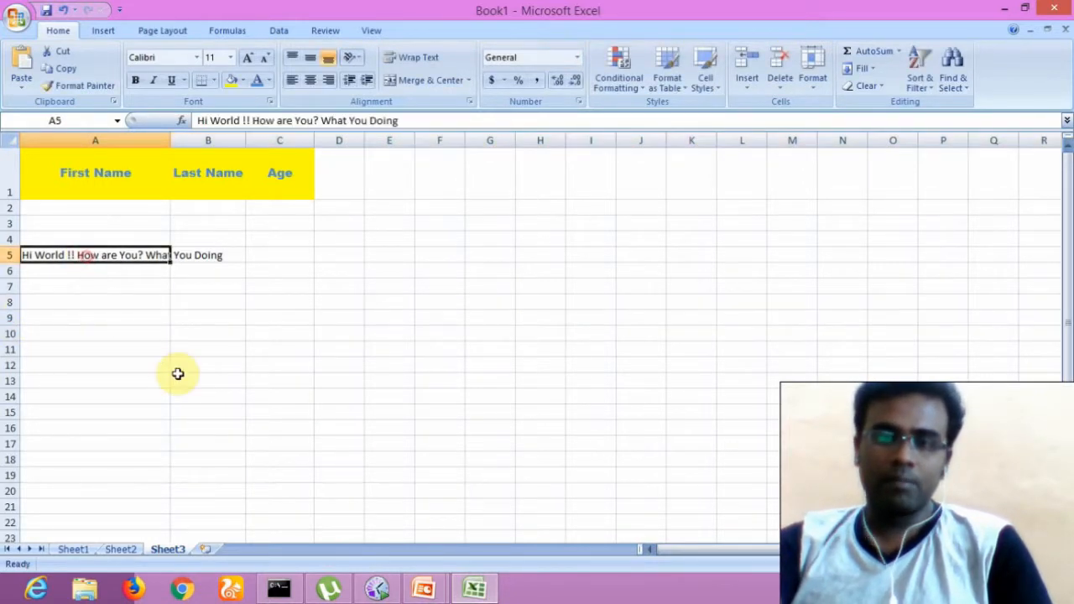
left_click(417, 59)
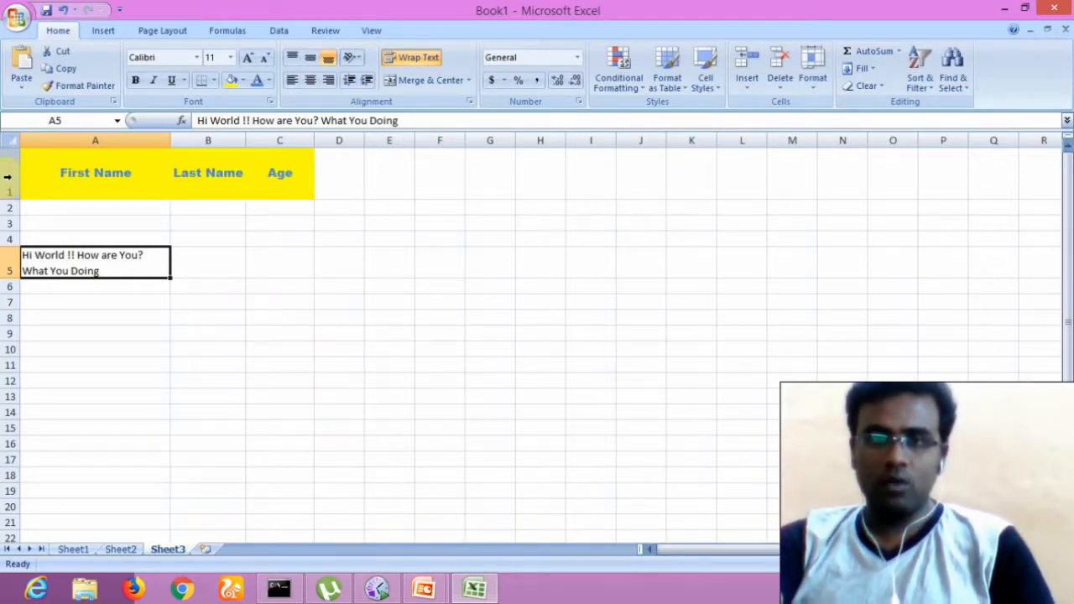
Step: Insert a blank row above the heading row
left_click(201, 235)
left_click(10, 170)
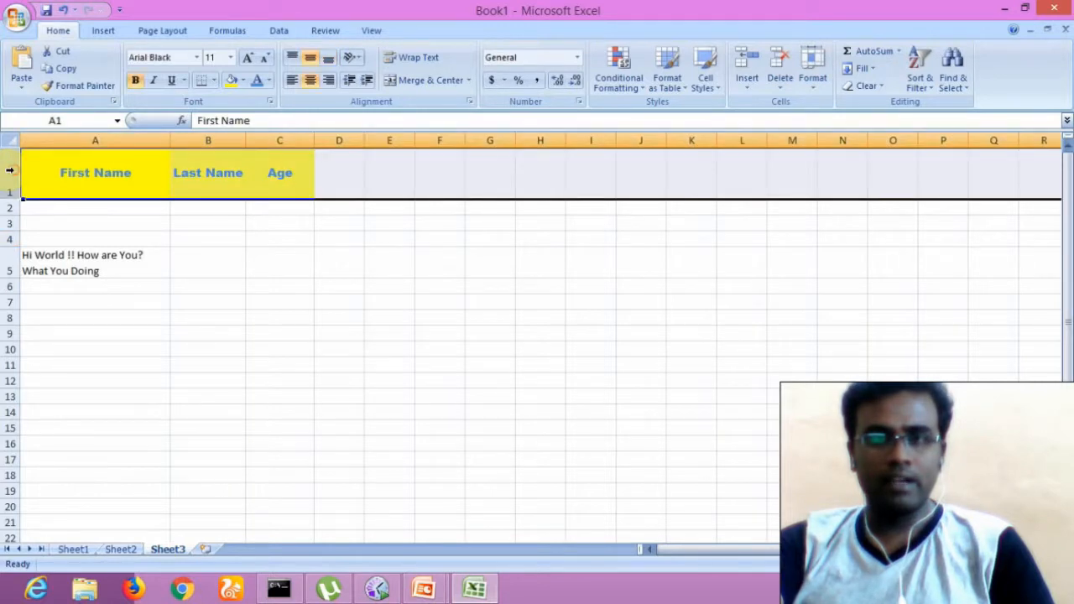
right_click(12, 172)
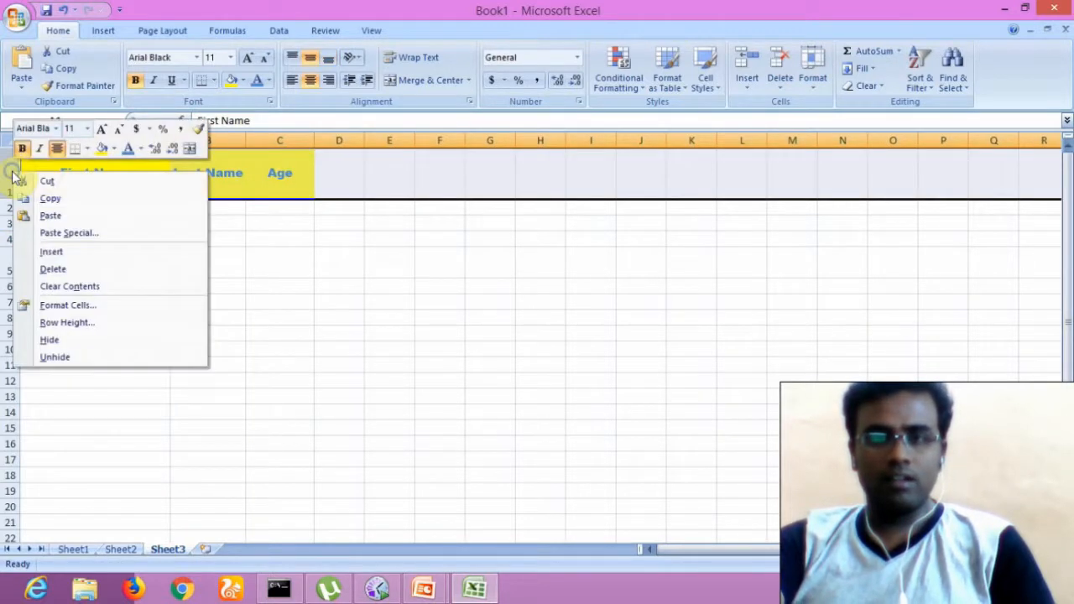
left_click(60, 250)
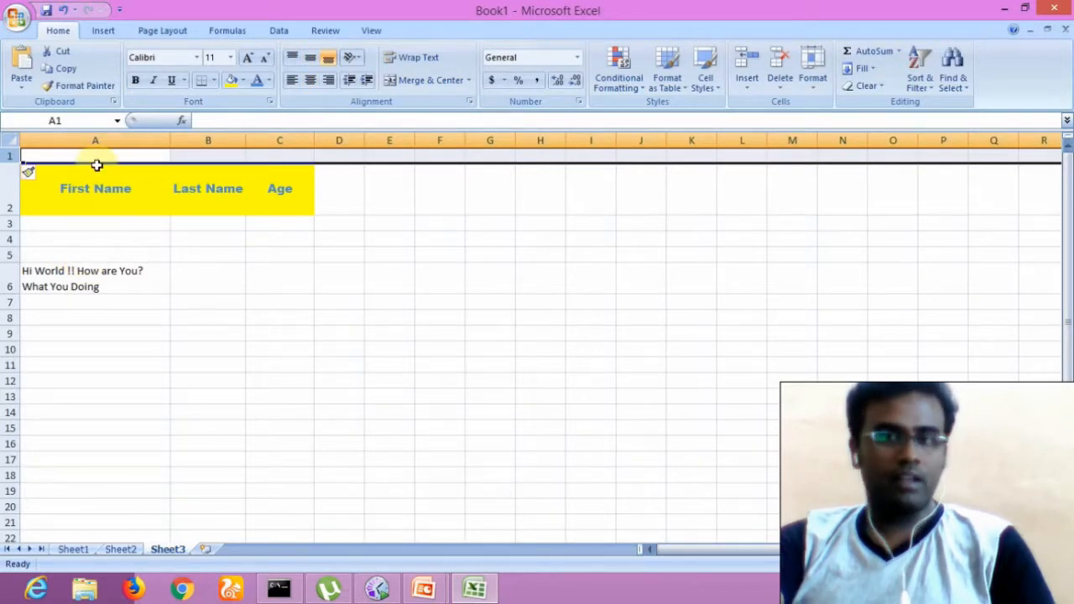
Step: Merge and center cells A1:C1 in the new blank row and enter the title "Details"
left_click_drag(95, 151, 269, 151)
left_click(273, 151)
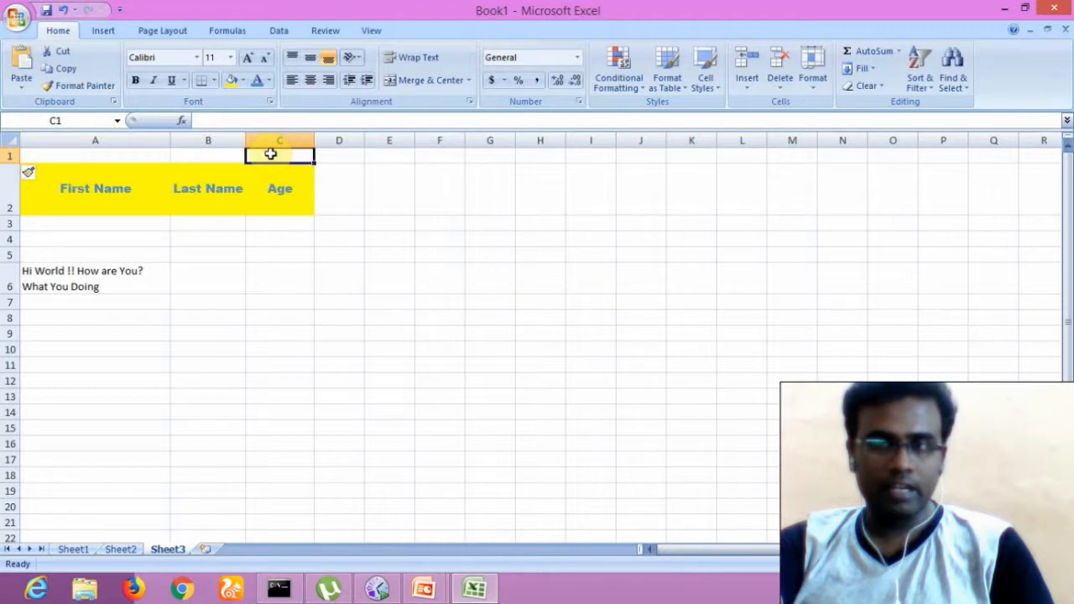
left_click_drag(149, 153, 271, 151)
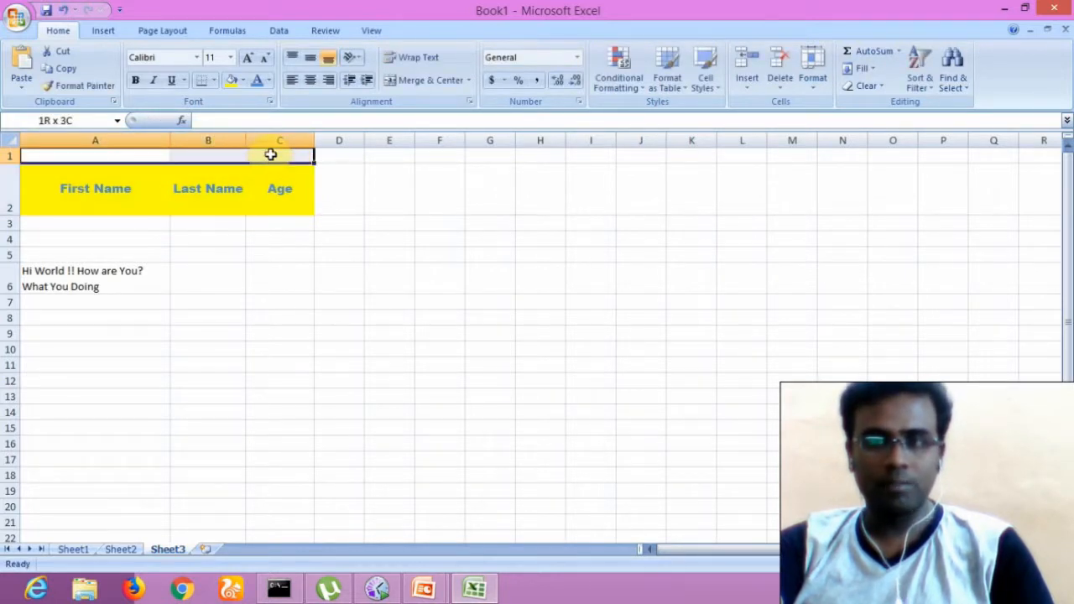
left_click(421, 87)
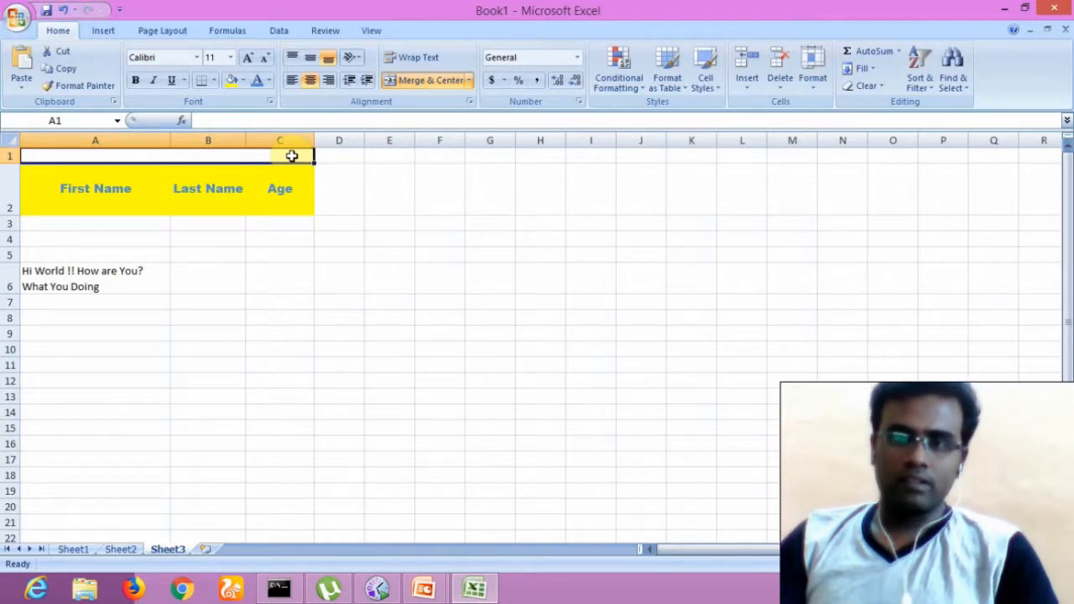
type("Details")
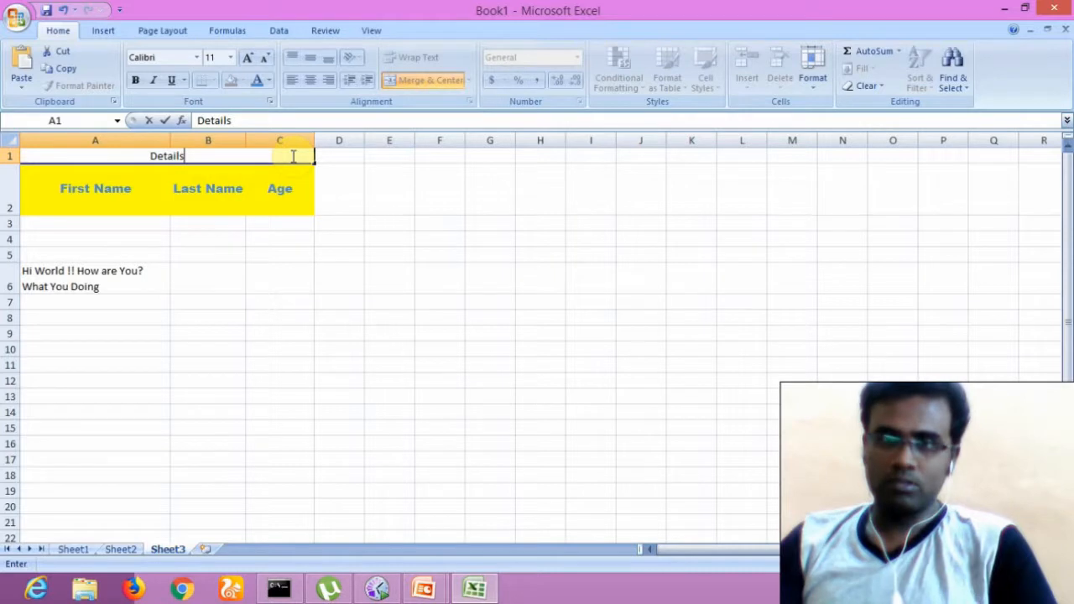
left_click(307, 221)
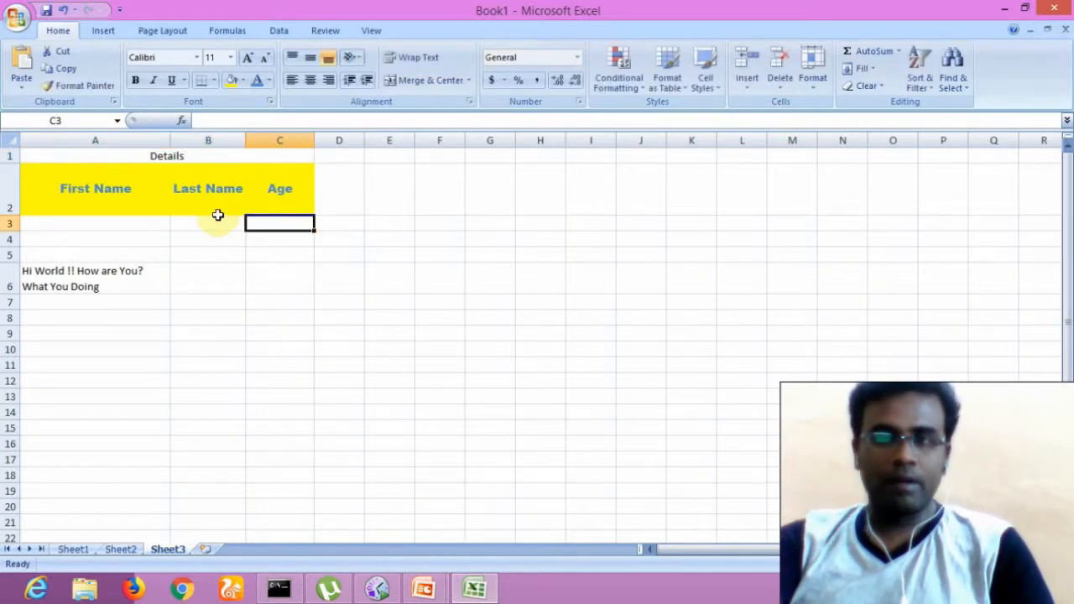
Step: Format the "Details" title with the Arial Black font, a yellow fill and a dark blue theme font color
left_click(108, 154)
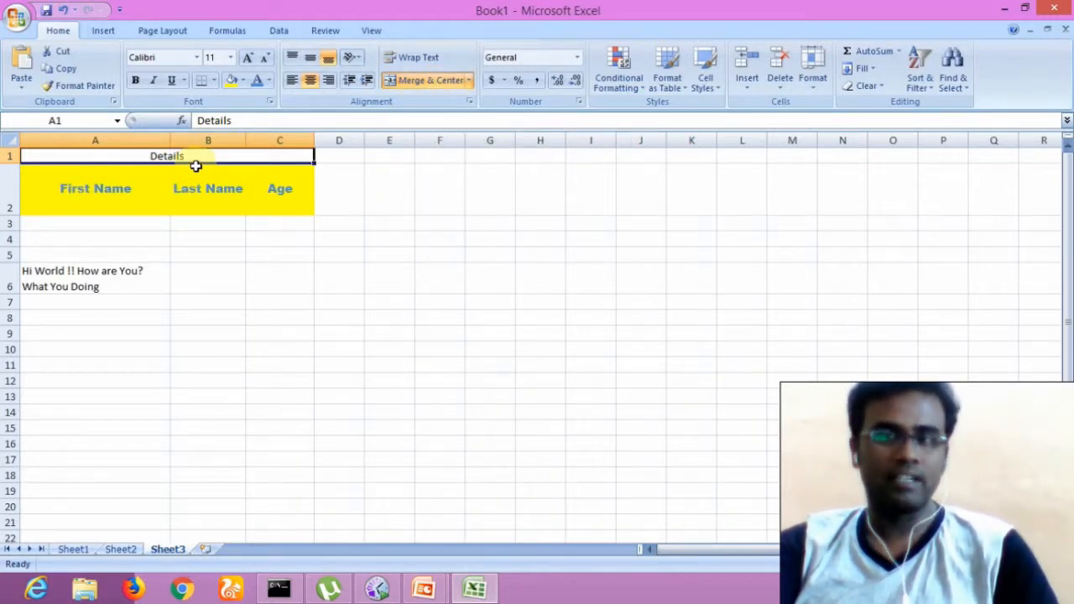
left_click(195, 57)
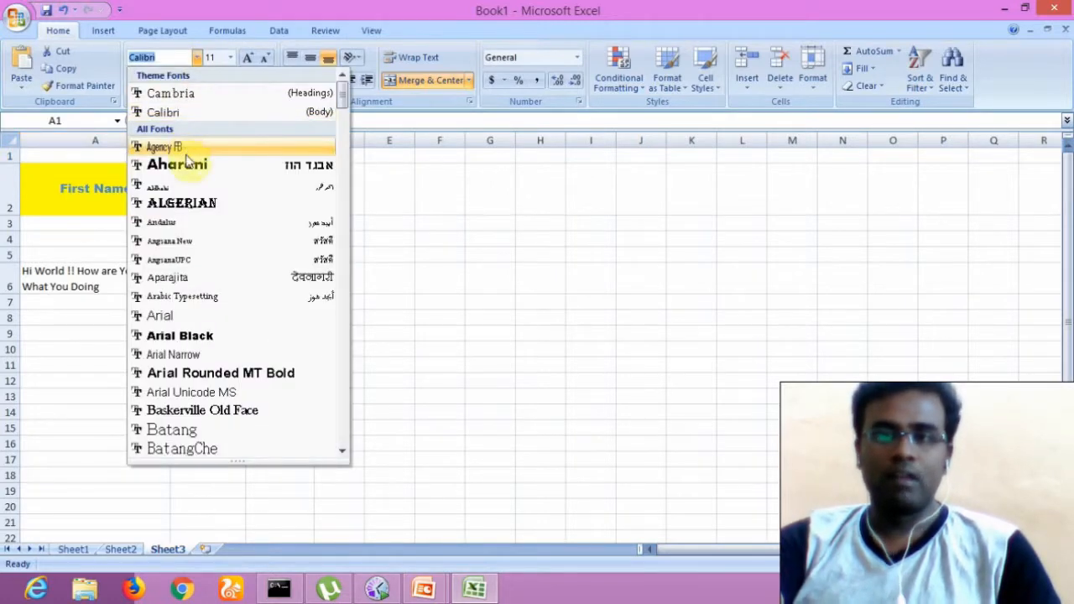
left_click(213, 337)
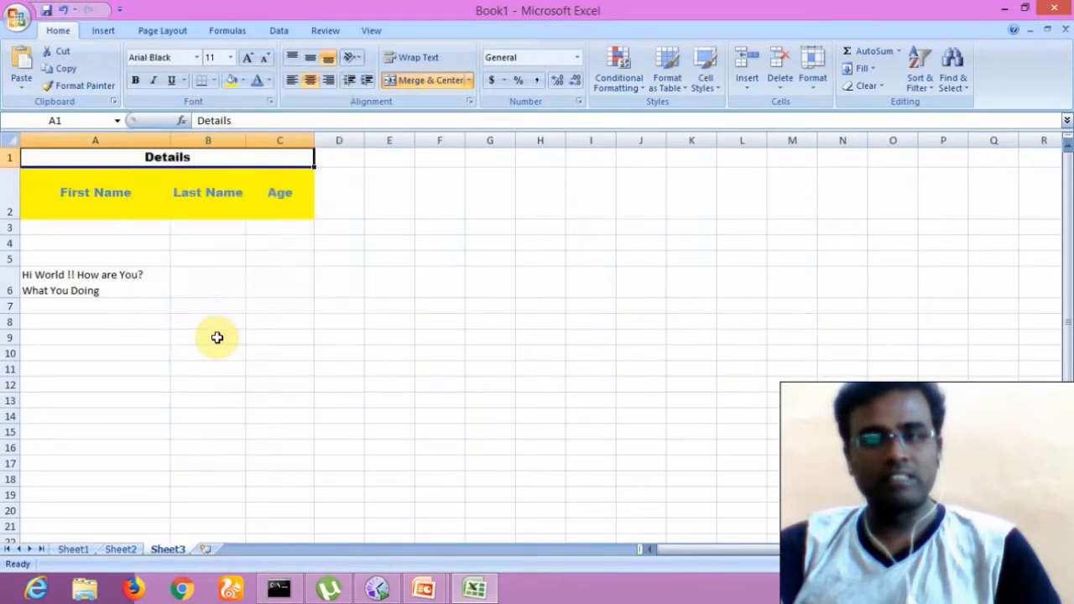
left_click(235, 87)
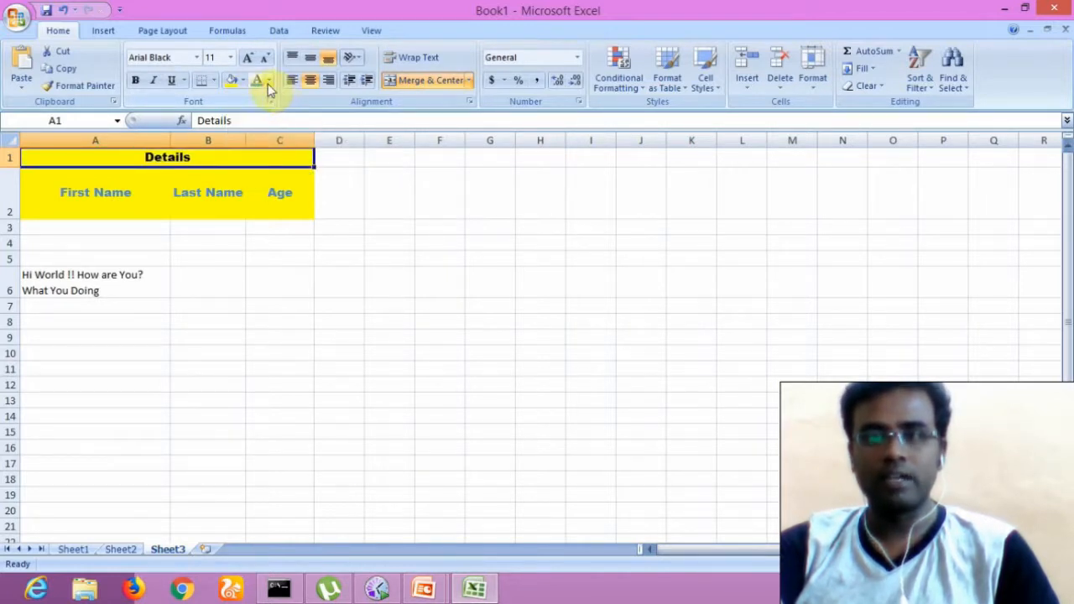
left_click(268, 84)
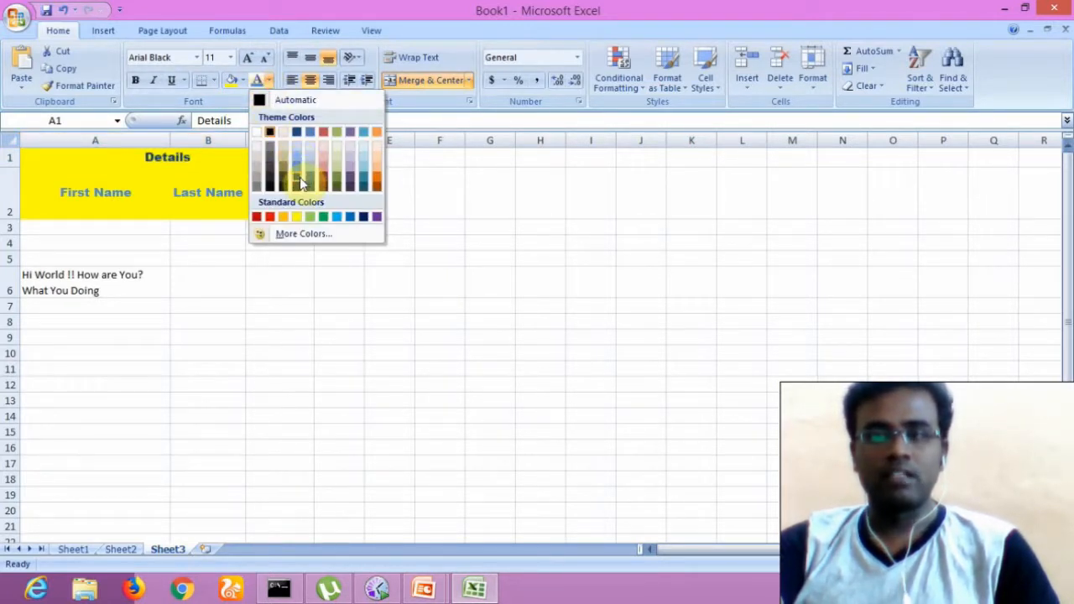
left_click(300, 179)
left_click(241, 305)
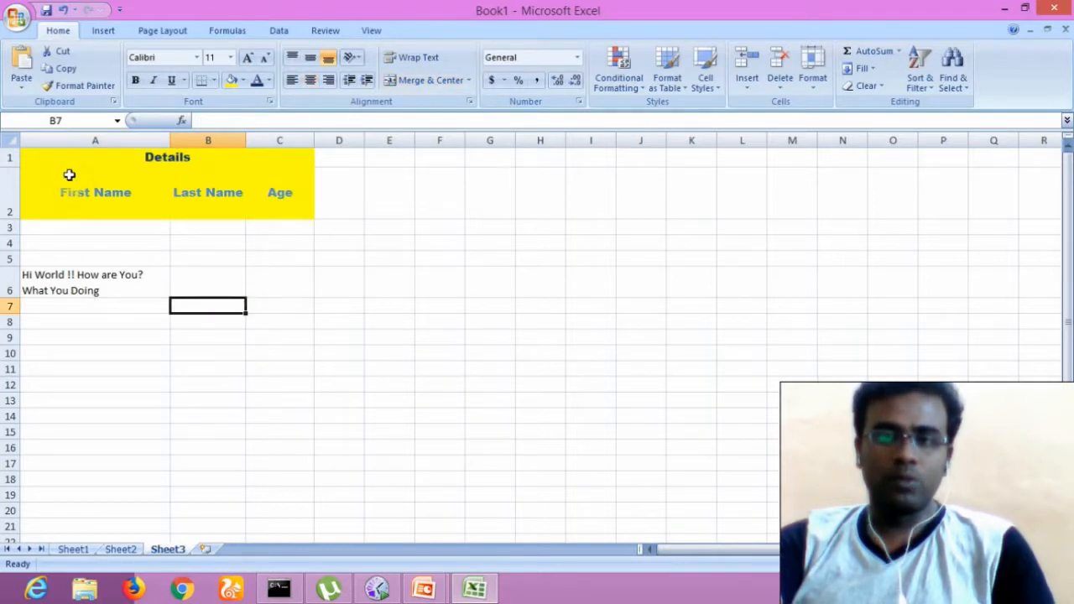
Step: Apply All Borders to the title and heading cells A1:C2
left_click_drag(53, 156, 151, 209)
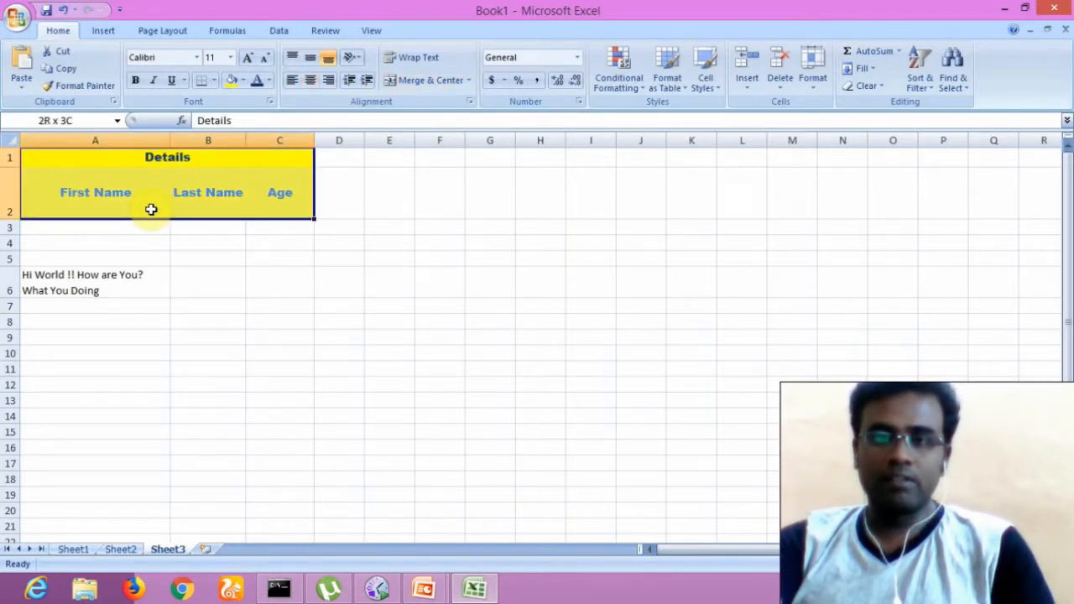
left_click(212, 85)
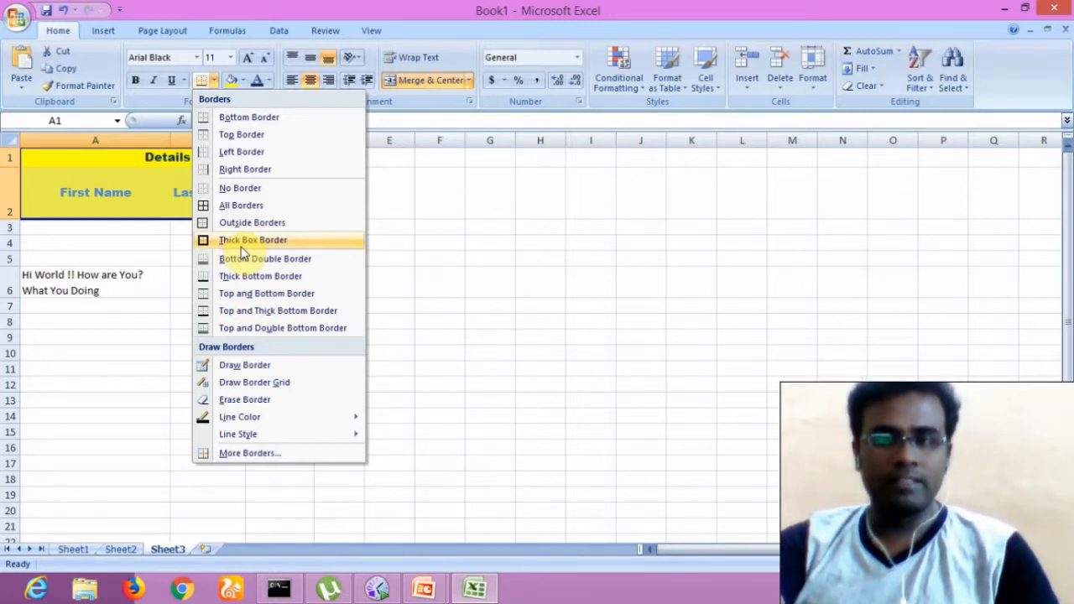
left_click(252, 206)
left_click(263, 283)
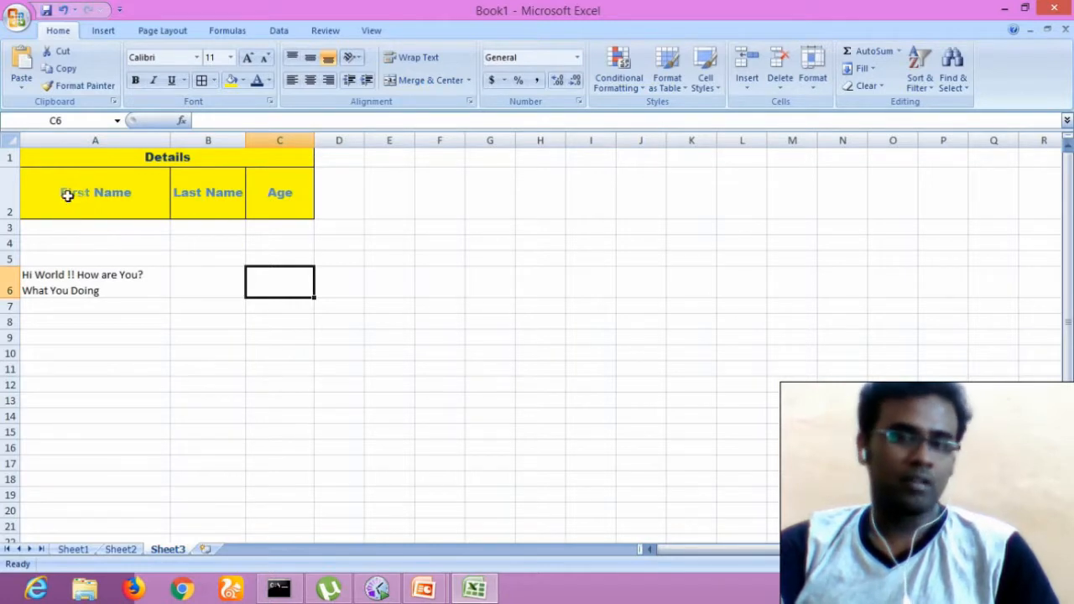
Step: Delete the wrapped sample text from cell A6
left_click(102, 281)
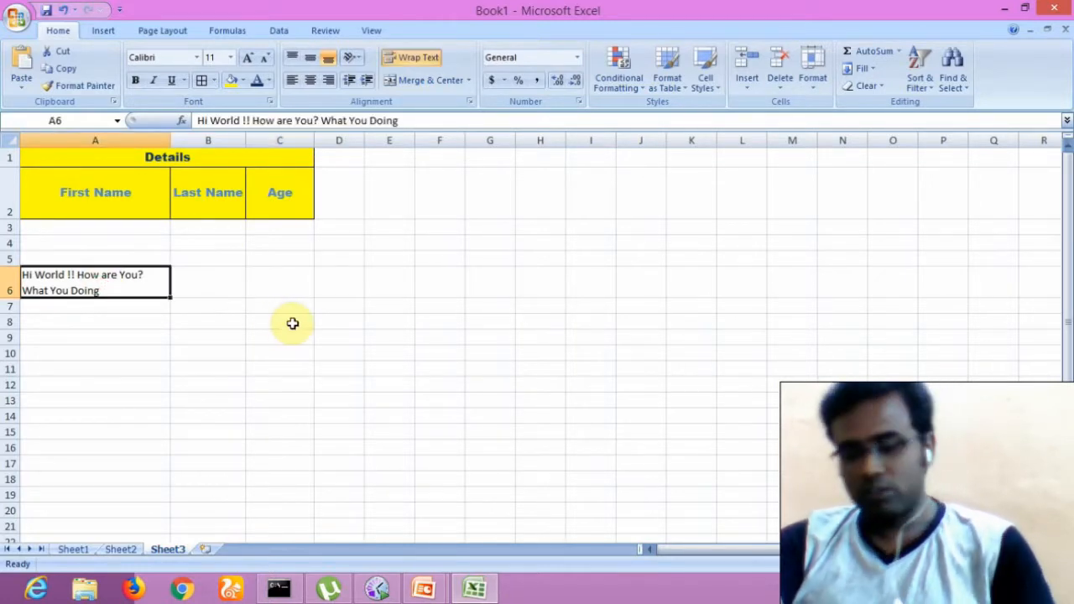
key("Delete")
left_click(268, 340)
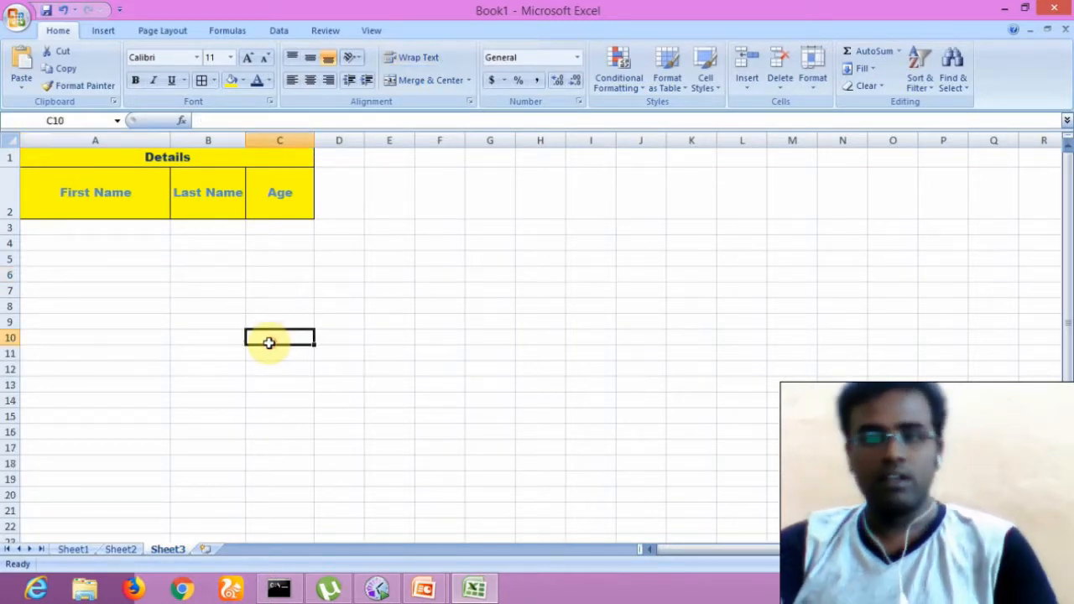
Step: Preview how the sheet will print, view the table at the top of the page, and close the preview
left_click(86, 231)
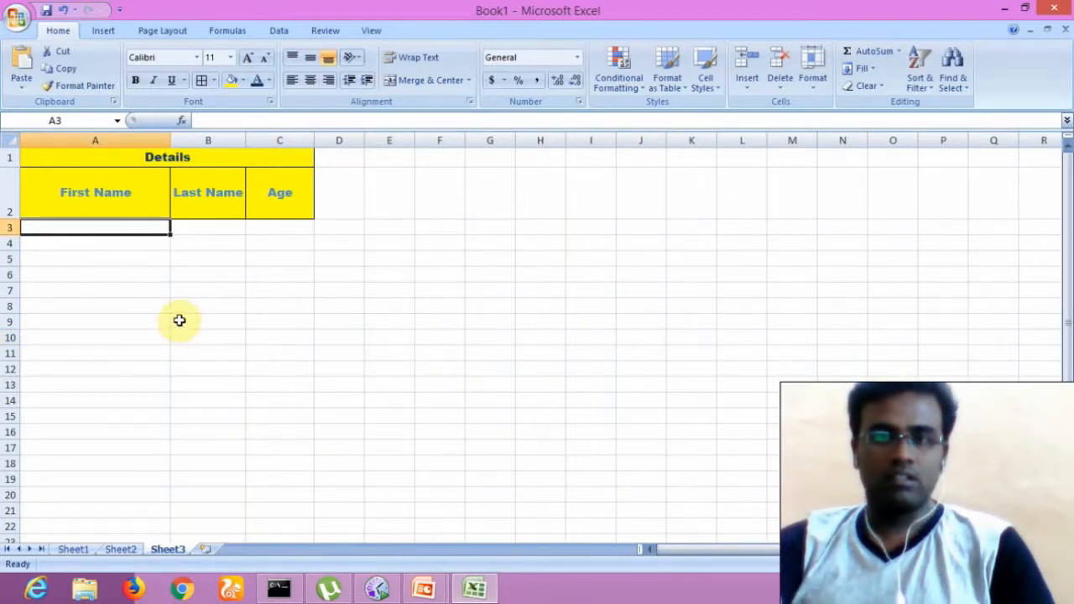
left_click(19, 21)
mouse_move(80, 200)
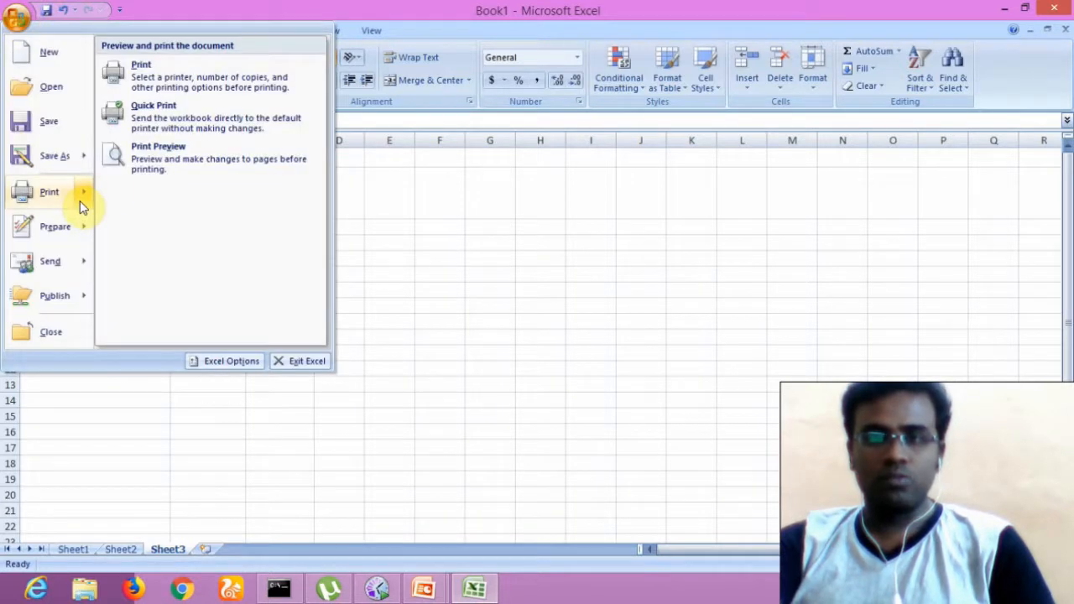
left_click(151, 166)
left_click(568, 295)
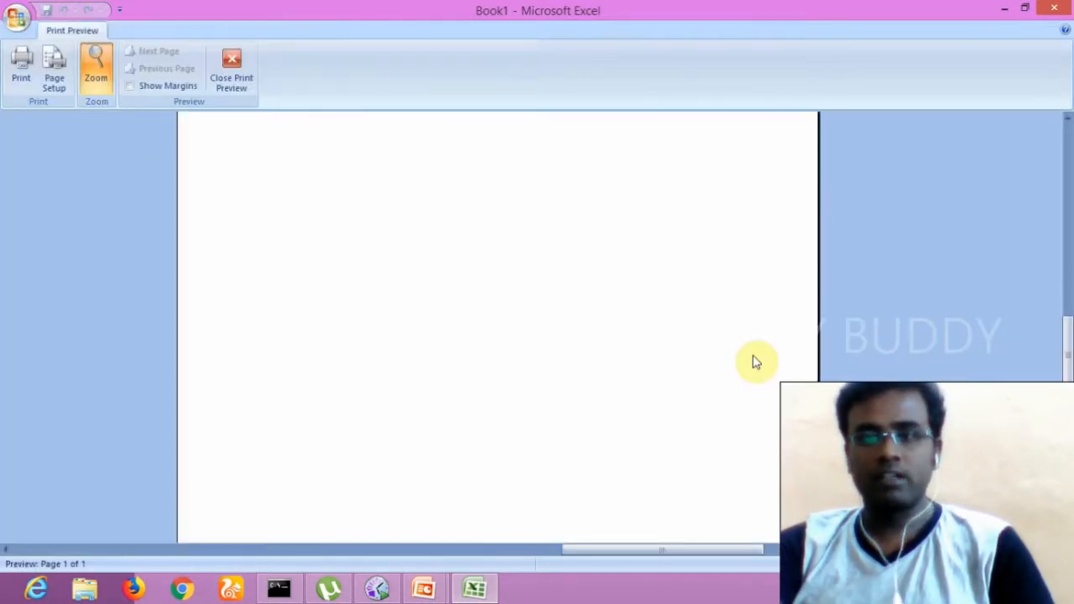
left_click_drag(1070, 358, 1066, 223)
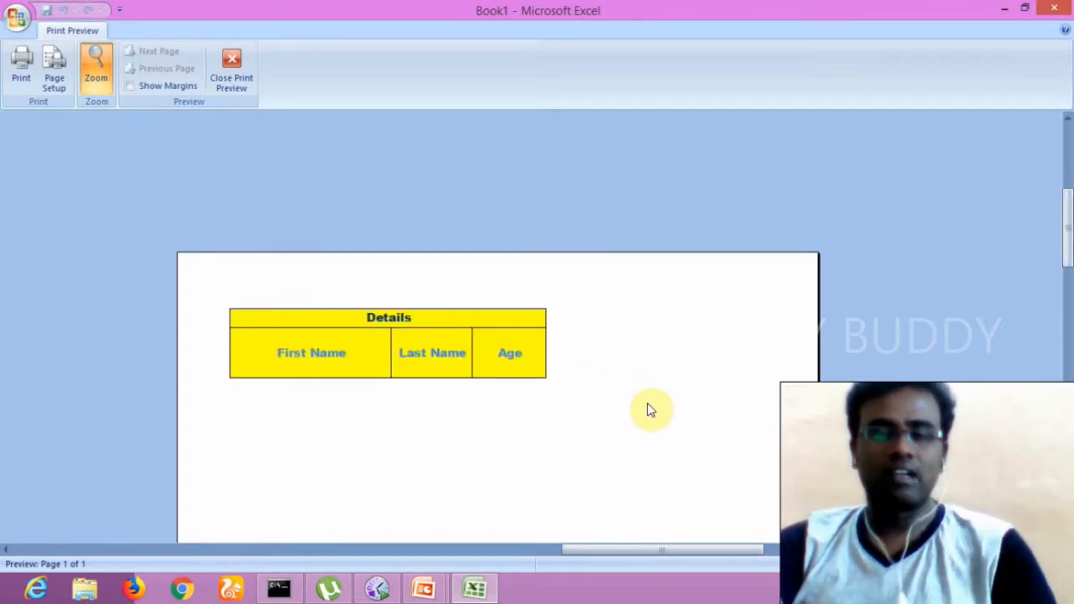
left_click(232, 57)
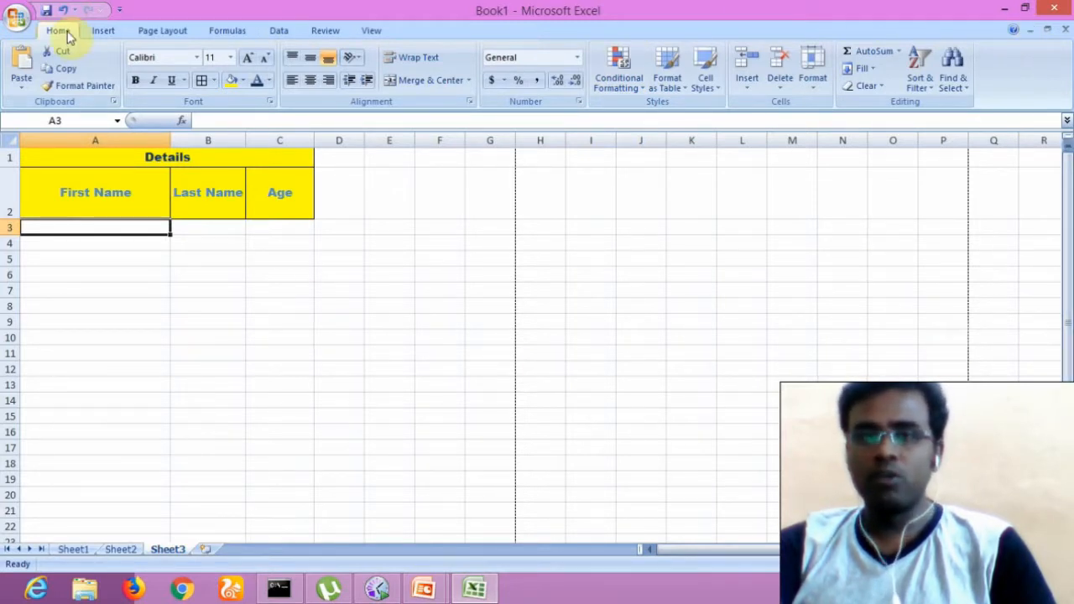
Step: Move the "First Name" heading from cell A2 to cell A4
left_click(99, 188)
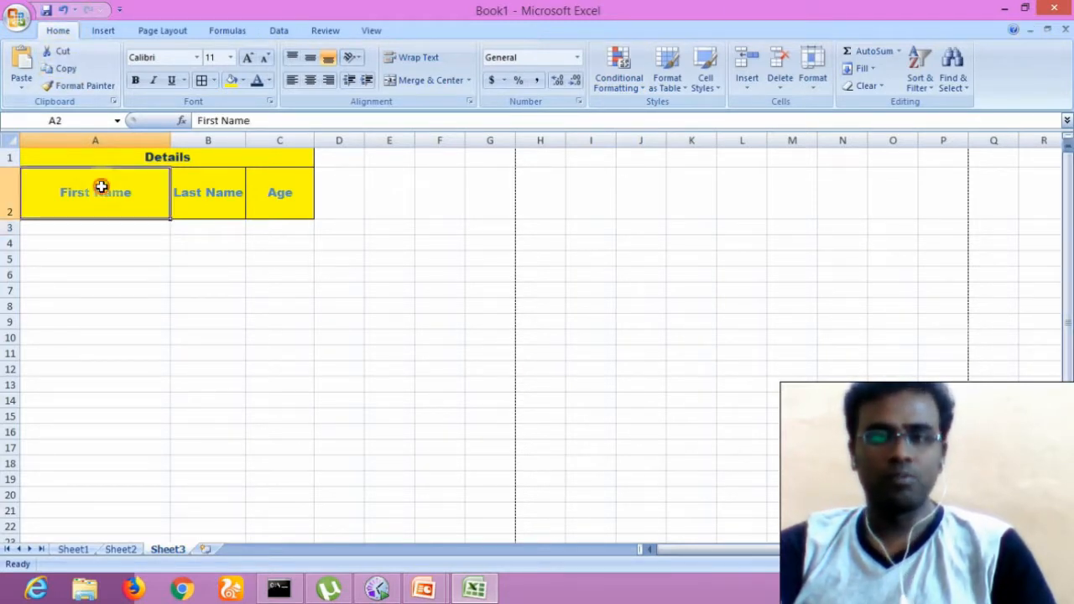
left_click(65, 68)
left_click(103, 245)
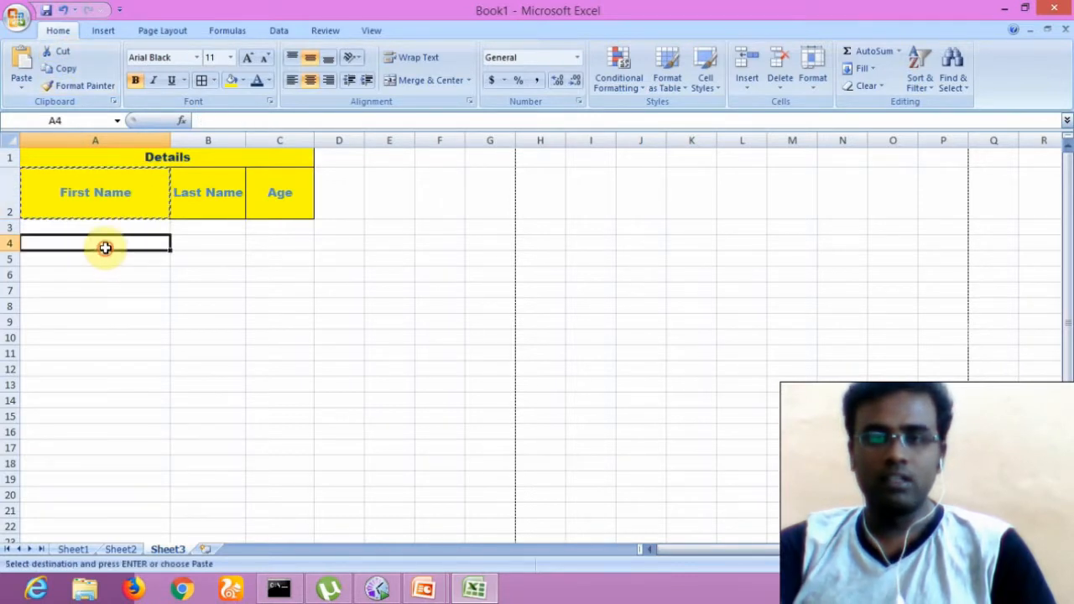
left_click(30, 75)
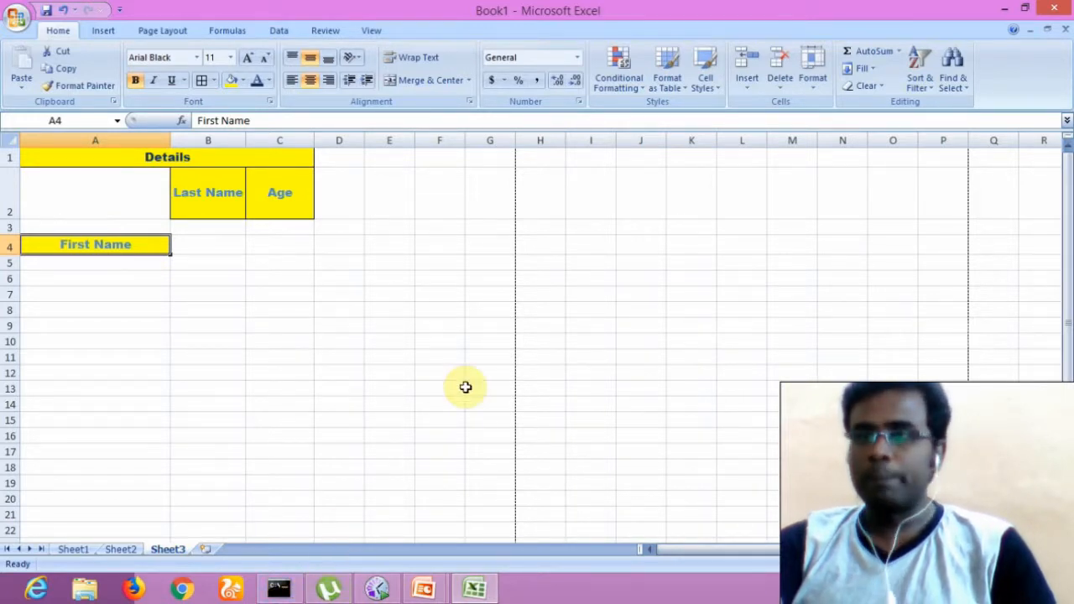
left_click(307, 281)
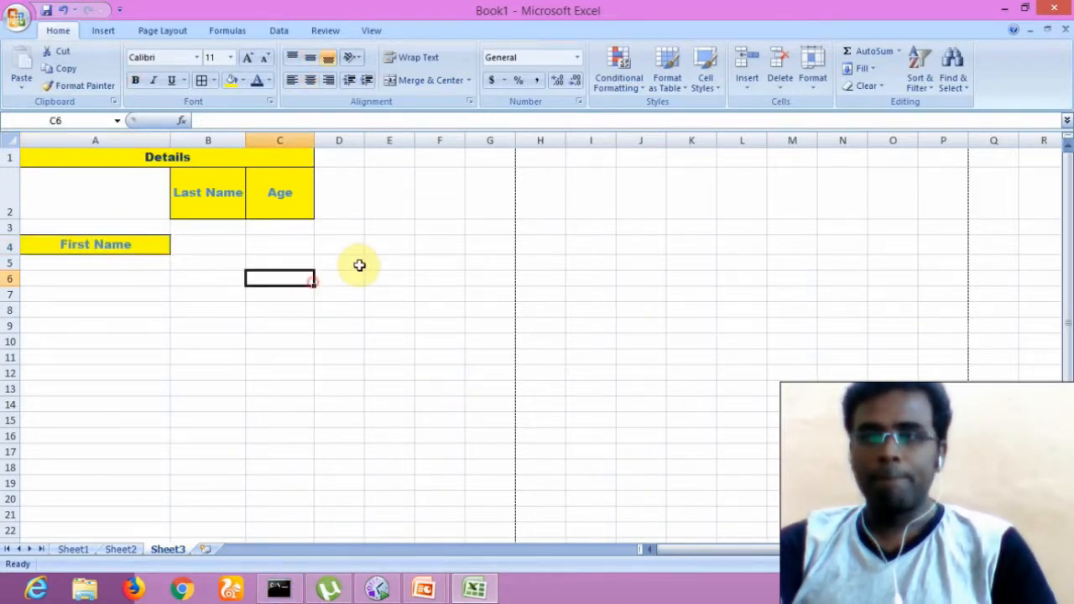
Step: Enter 1000 in cell B7 and 2000 in cell B8
left_click(208, 298)
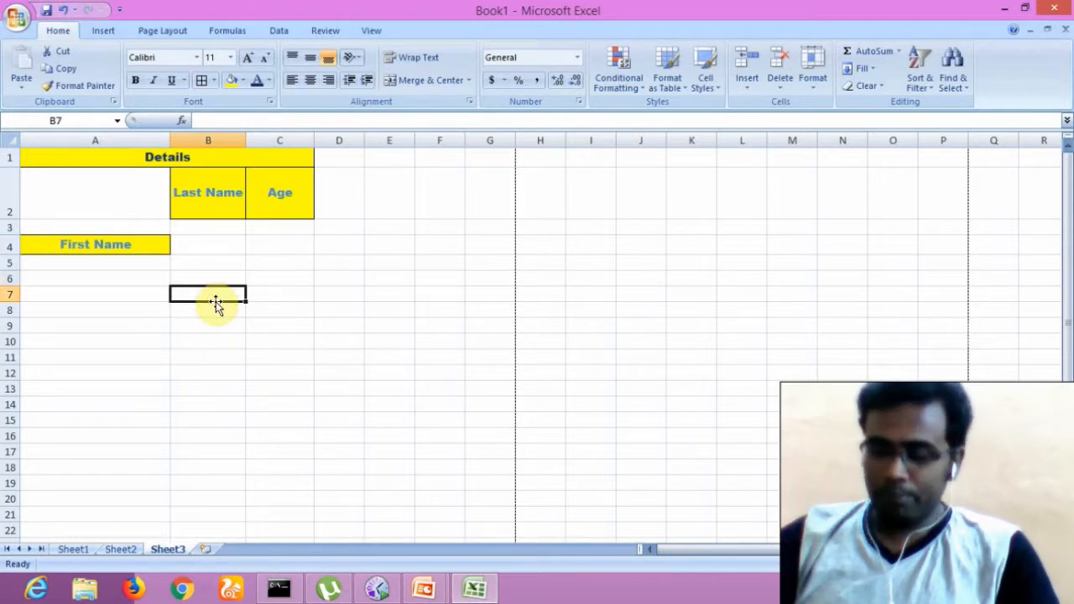
type("1000")
key("Return")
type("2")
key("Return")
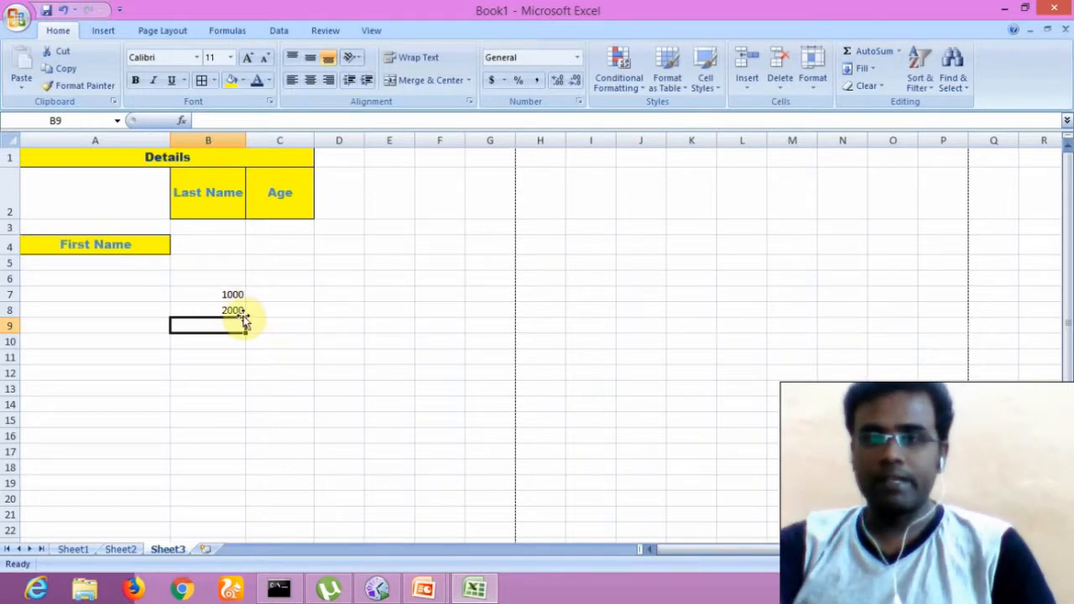
Step: Apply the English (United States) dollar accounting format to the numbers in B7:B8
left_click_drag(223, 294, 241, 310)
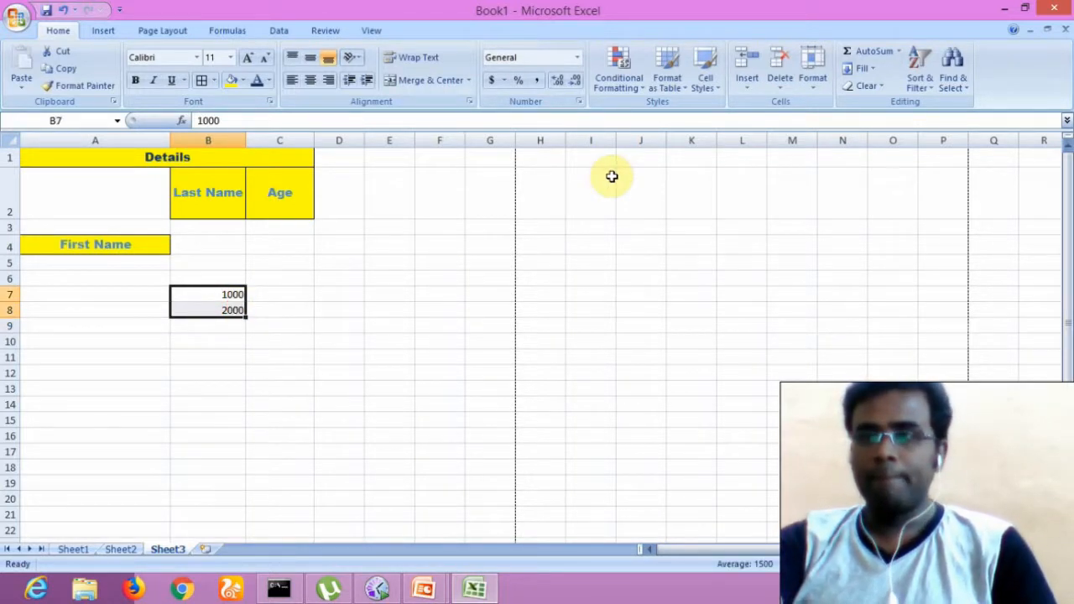
left_click(504, 81)
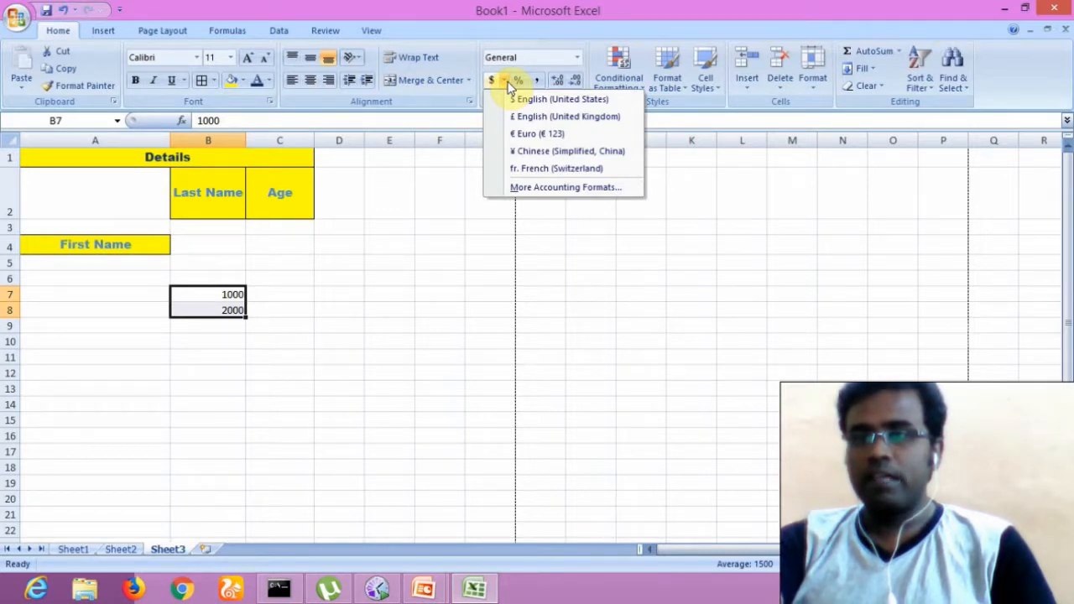
left_click(545, 100)
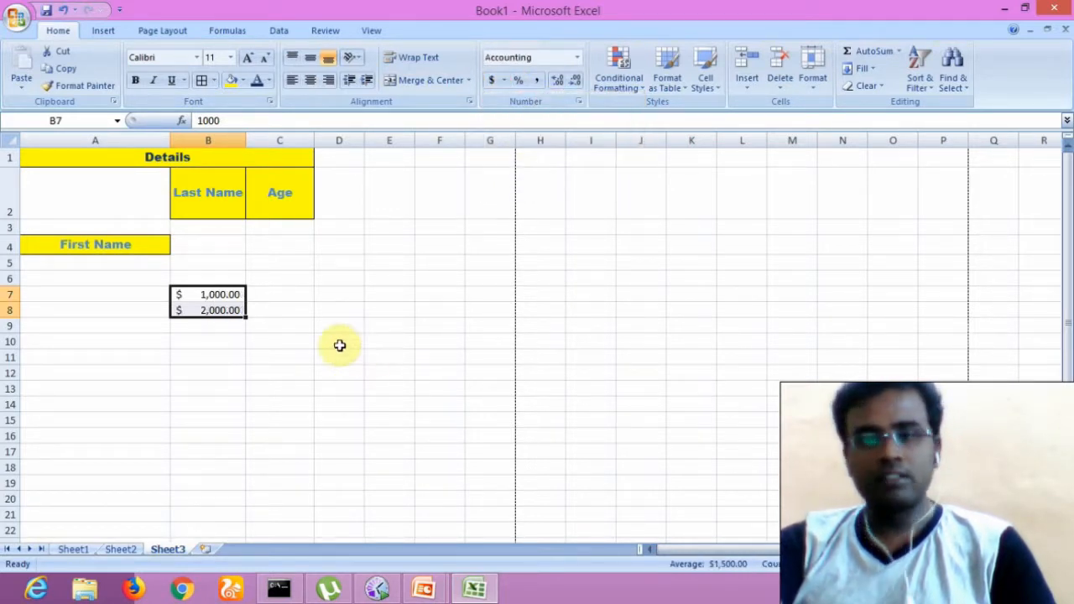
Step: Look through the currency symbols available for the accounting format of B7:B8 and cancel without changing the format
left_click(503, 81)
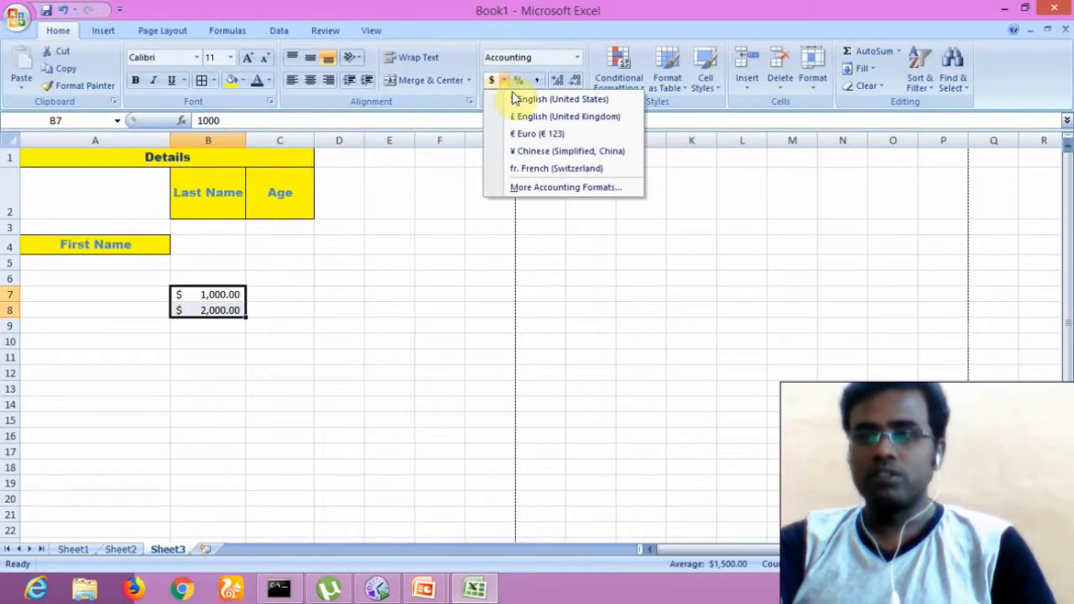
left_click(562, 185)
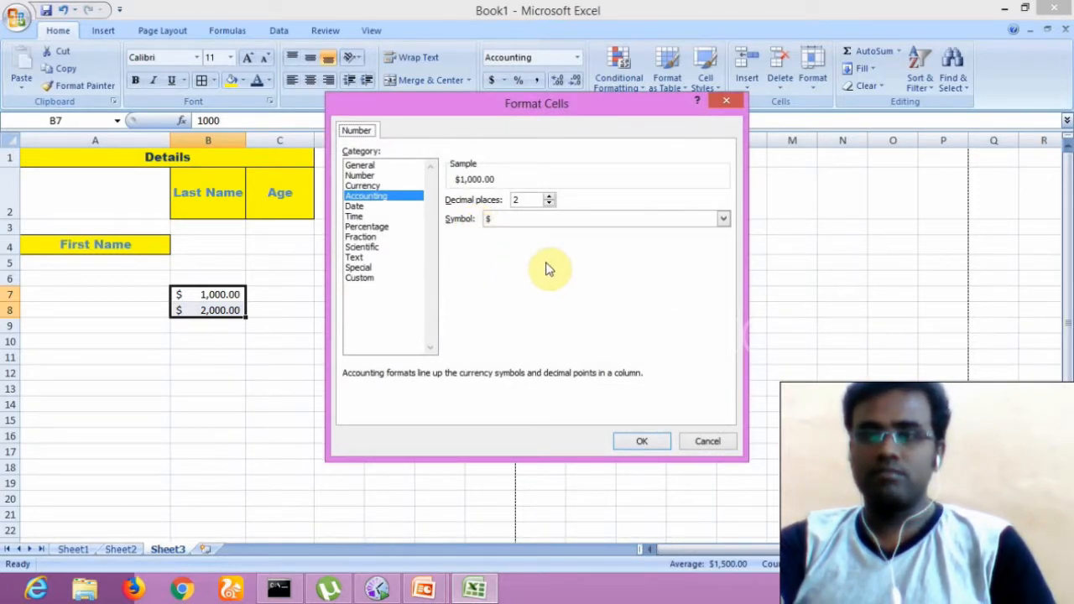
left_click(723, 219)
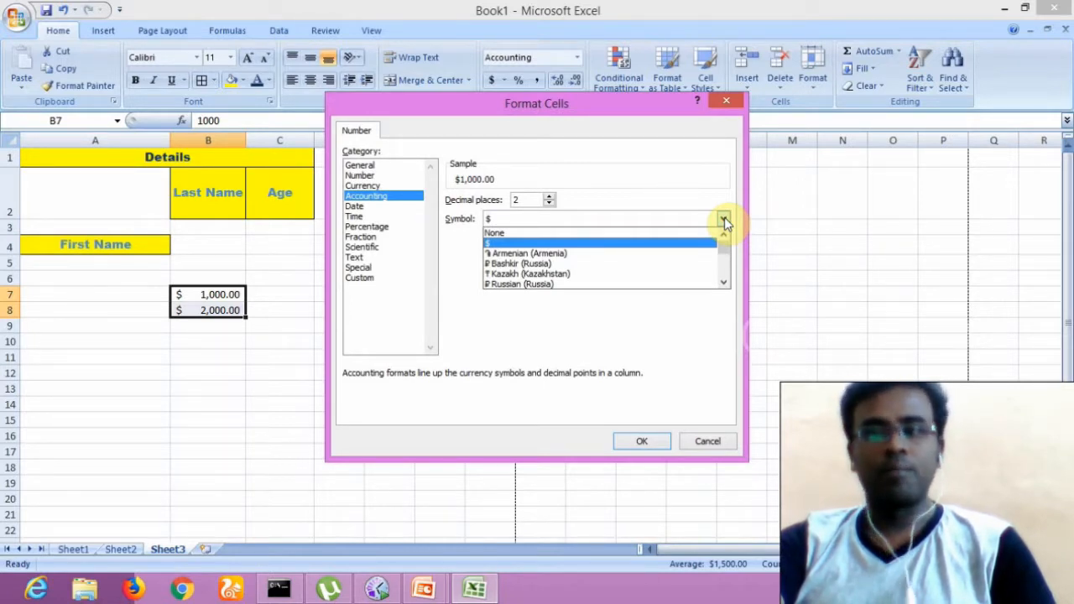
left_click_drag(725, 251, 728, 278)
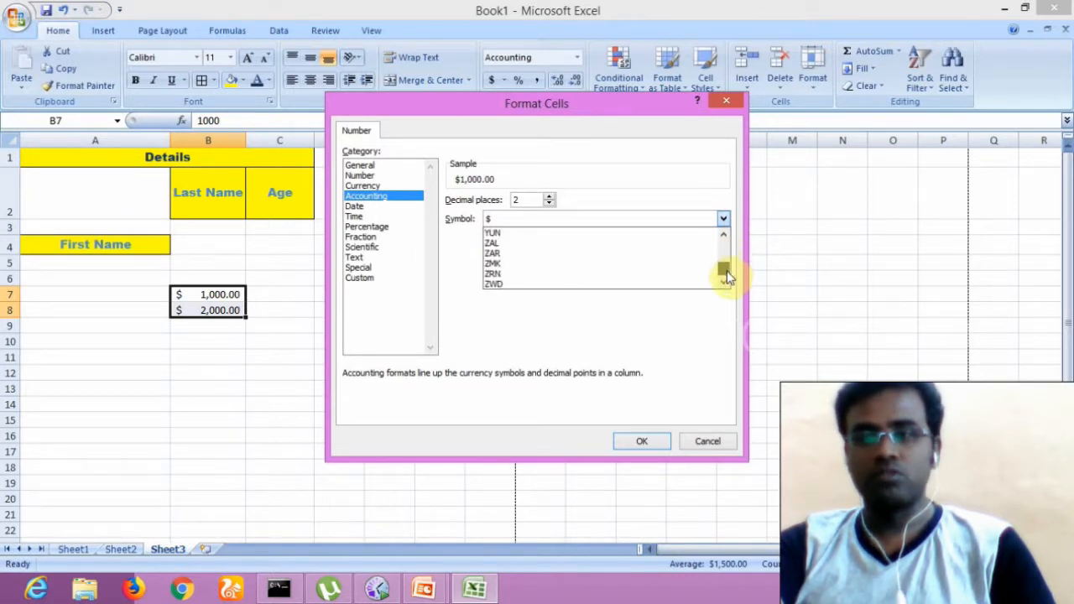
left_click(707, 442)
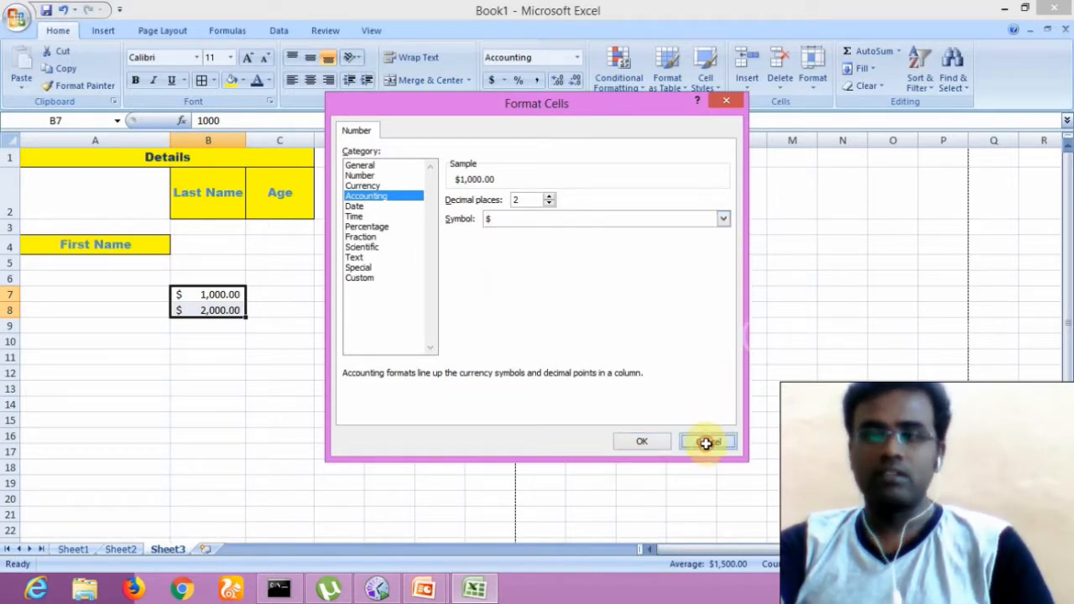
left_click(707, 442)
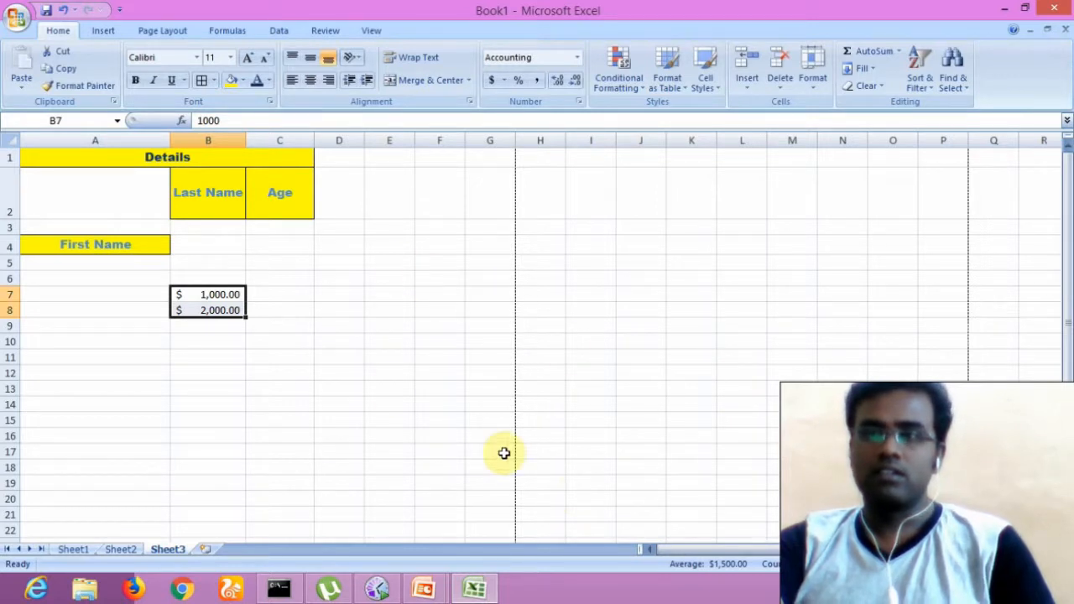
Step: Increase the decimals of the amounts in B7:B8 to four places
left_click(401, 385)
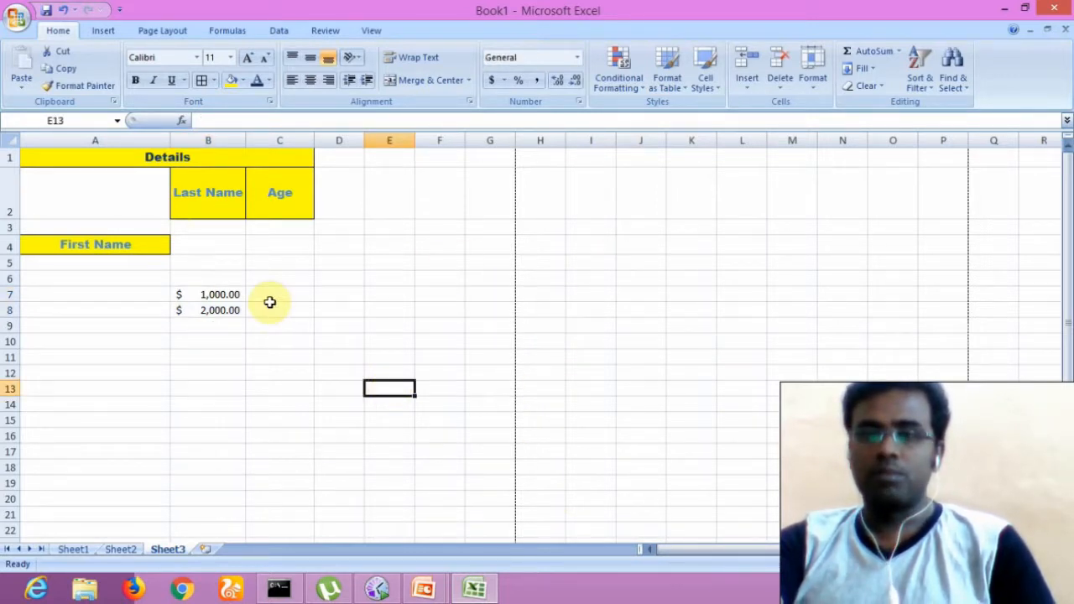
left_click(229, 297)
left_click(258, 328)
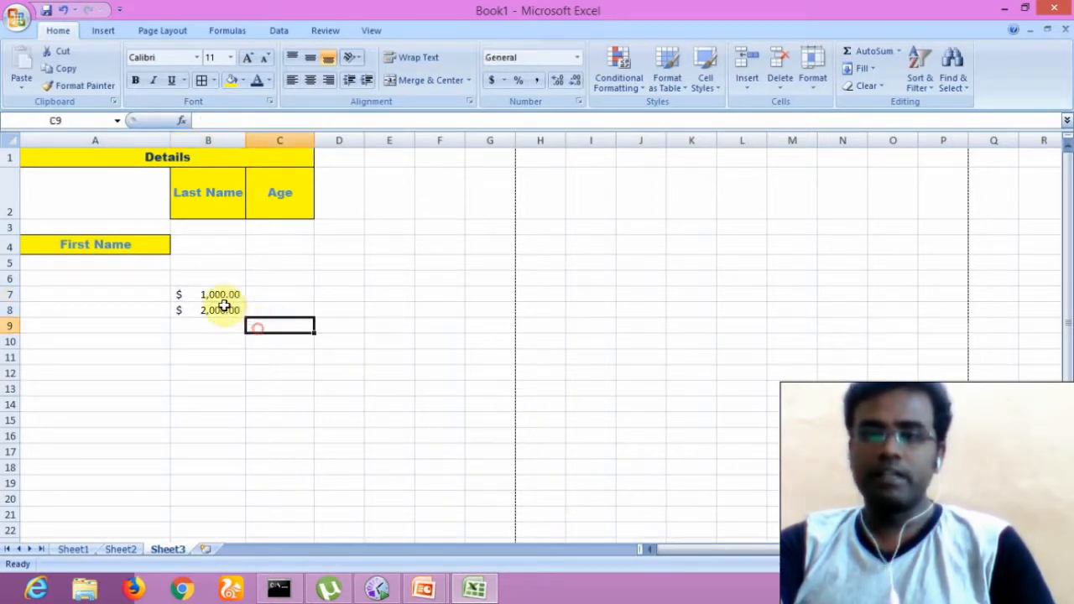
left_click_drag(224, 296, 221, 309)
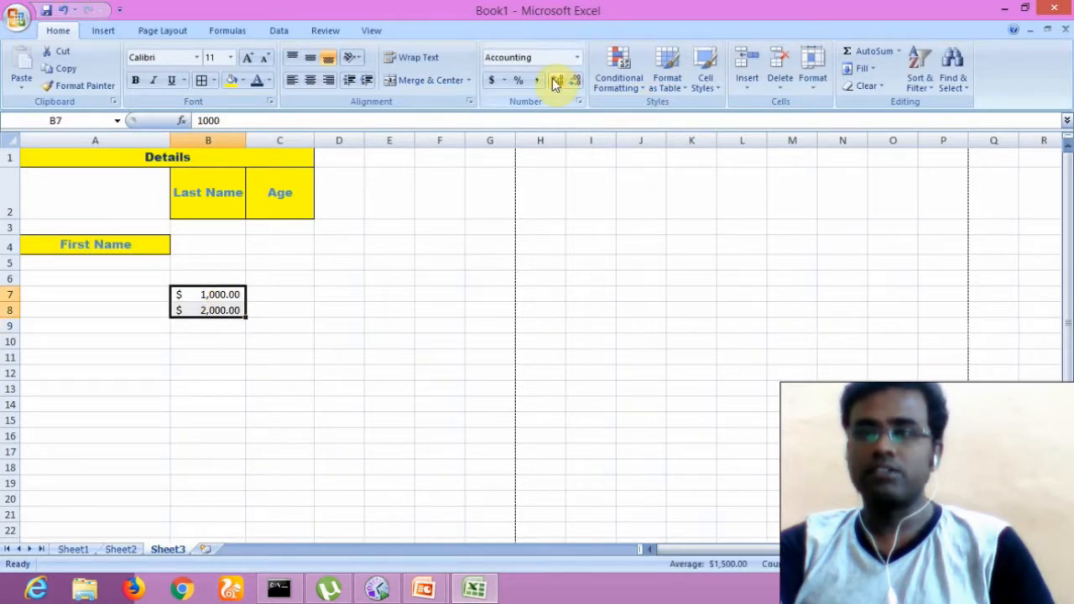
left_click(554, 81)
left_click(554, 81)
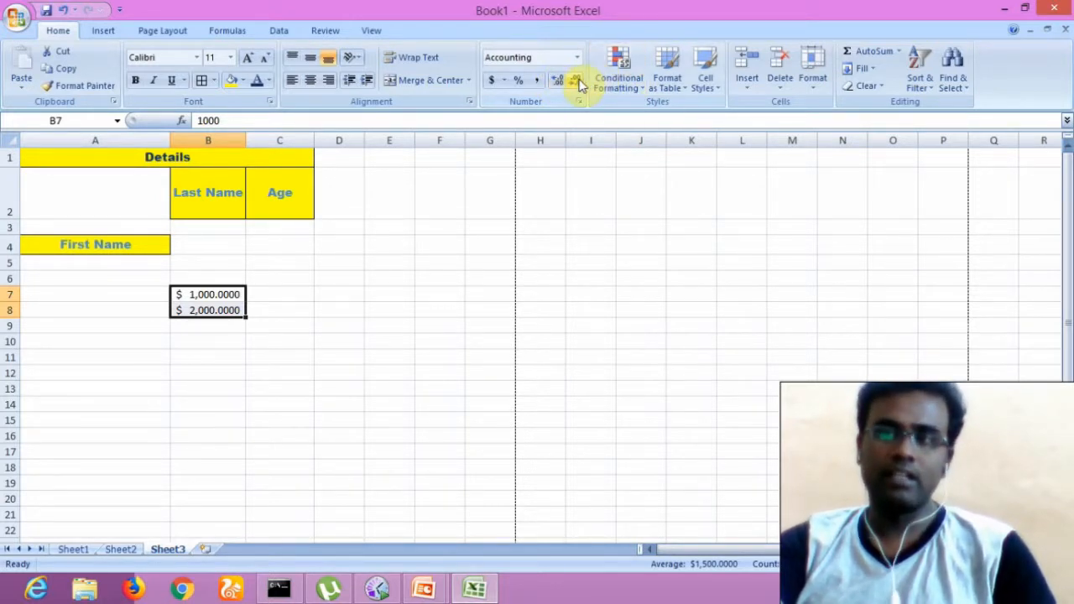
Step: Reduce the decimals of the amounts in B7:B8, finishing with two decimal places
left_click(577, 82)
left_click(577, 81)
left_click(579, 84)
left_click(557, 81)
left_click(557, 80)
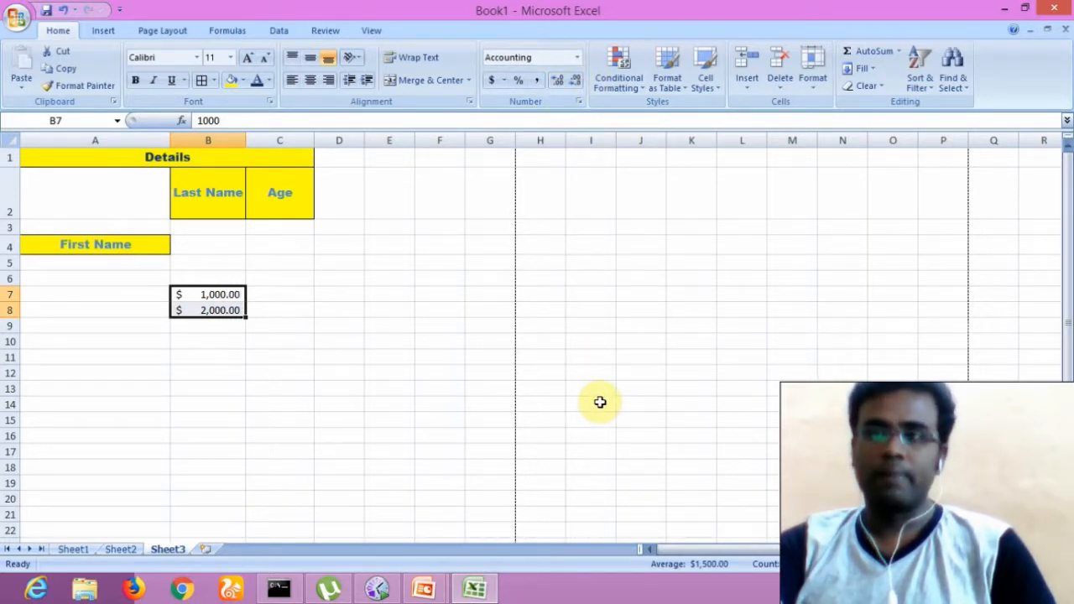
left_click(625, 82)
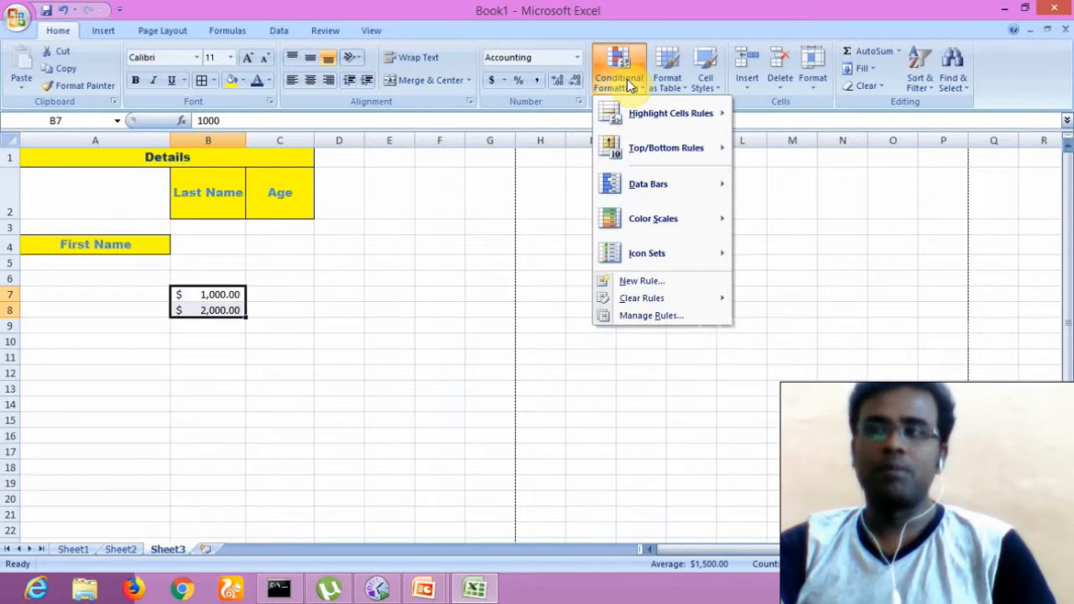
left_click(625, 82)
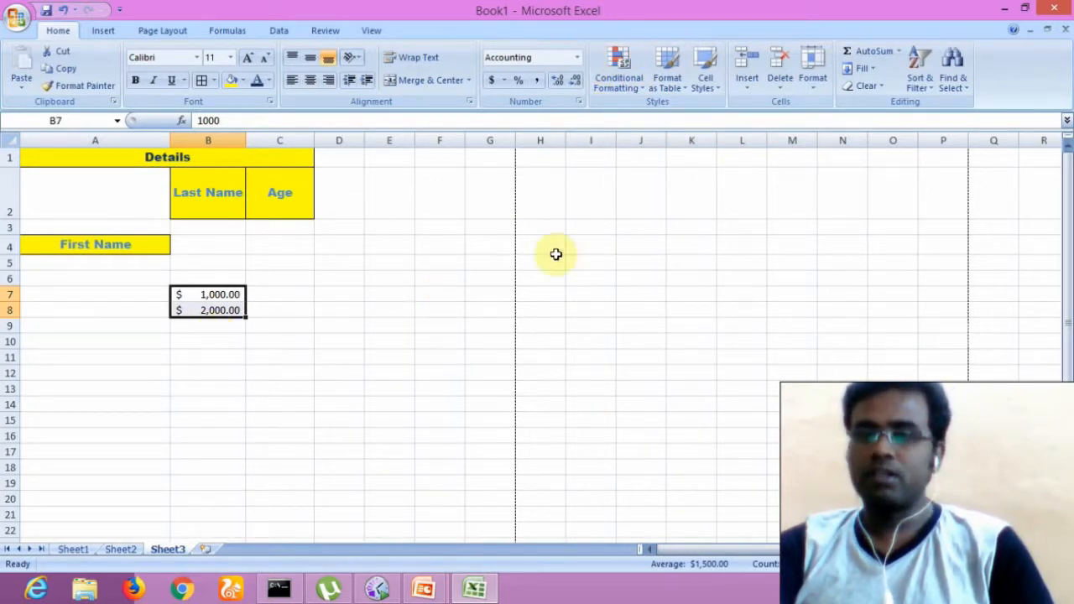
Step: Total the amounts in cell B10 with an AutoSum over B7:B9
left_click(197, 341)
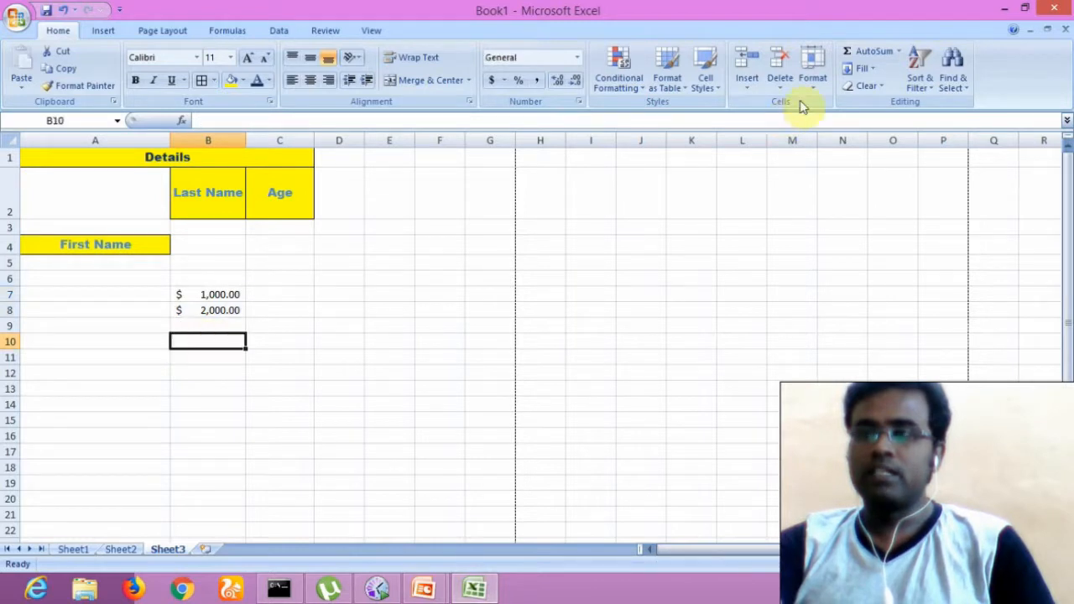
left_click(853, 51)
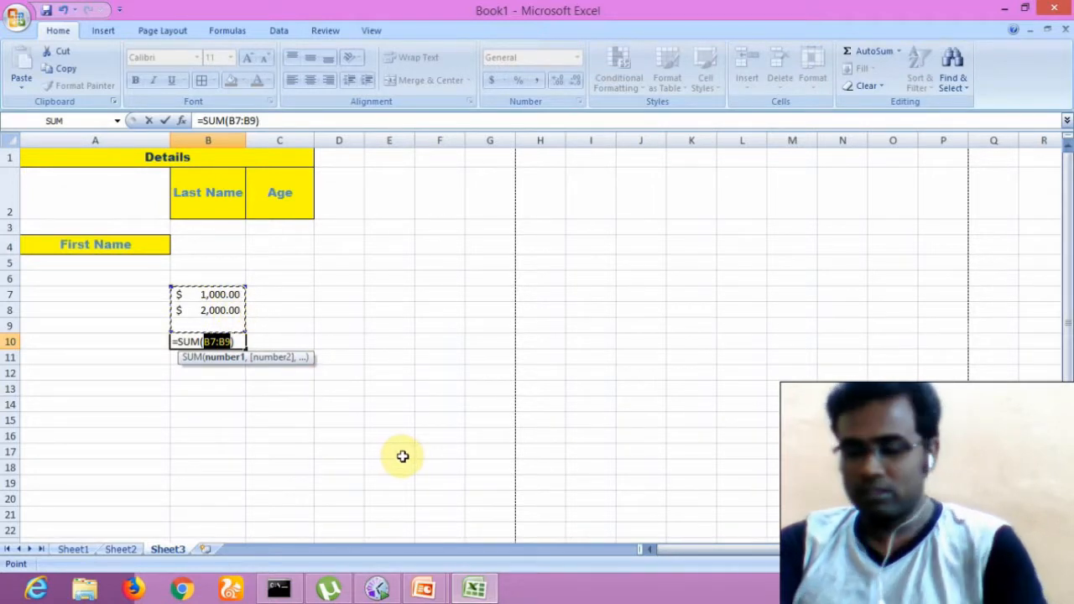
key("Return")
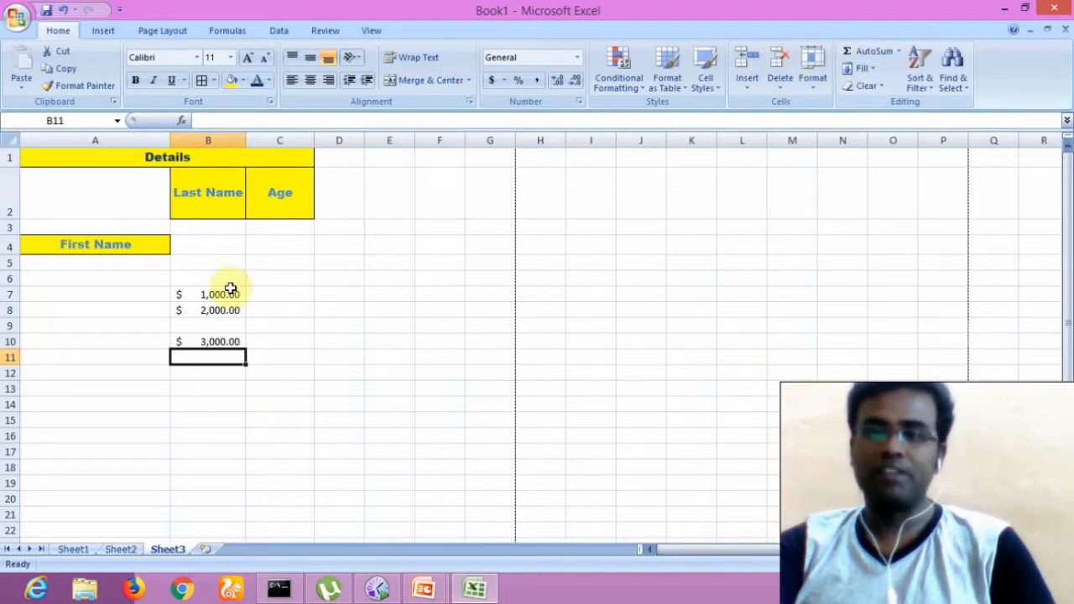
Step: Enter 1 in cell D7 and 2 in cell D8
left_click(338, 295)
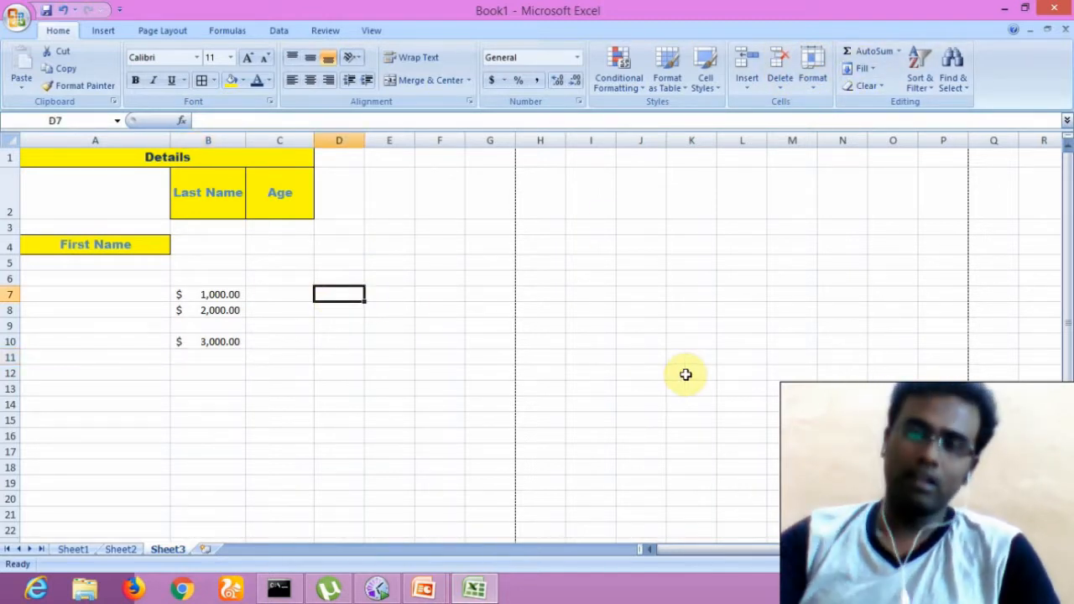
type("1")
key("Return")
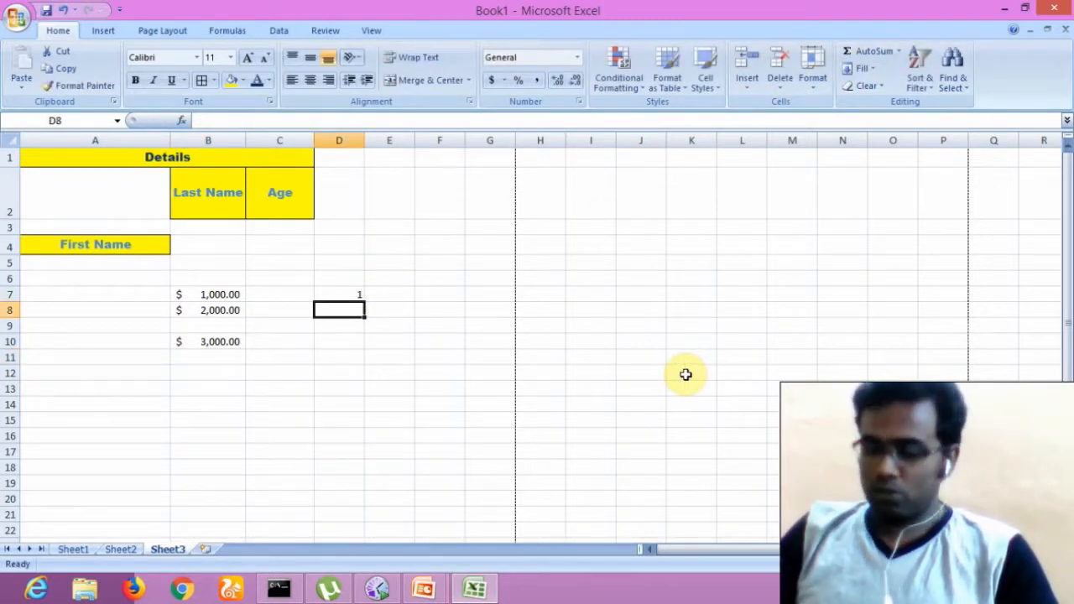
type("2")
key("Return")
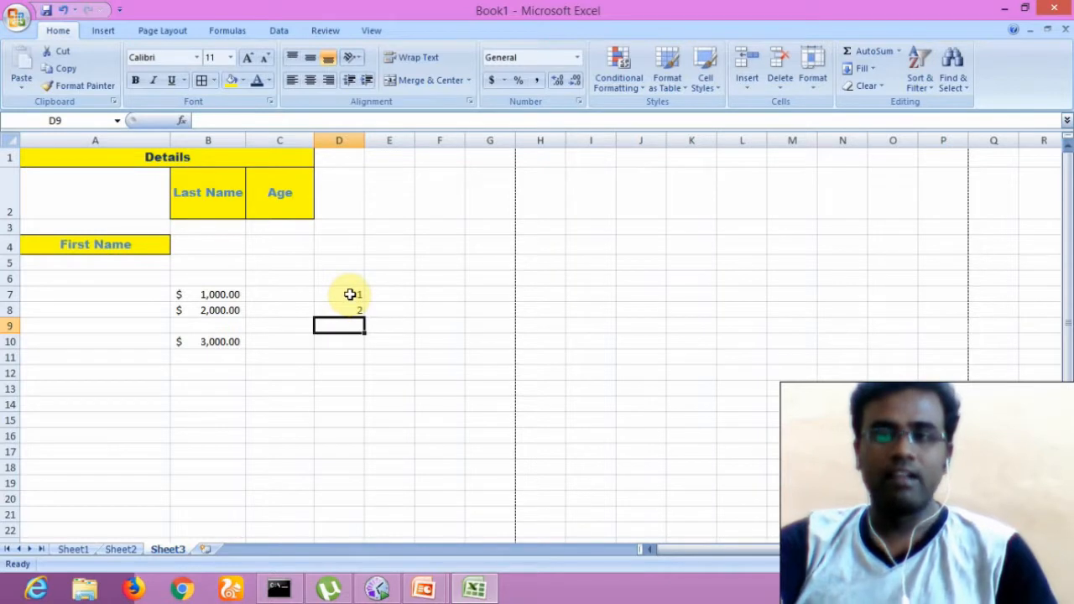
Step: Fill the number series from D7:D8 down to cell D16 so it runs from 1 to 10
left_click_drag(350, 294, 348, 309)
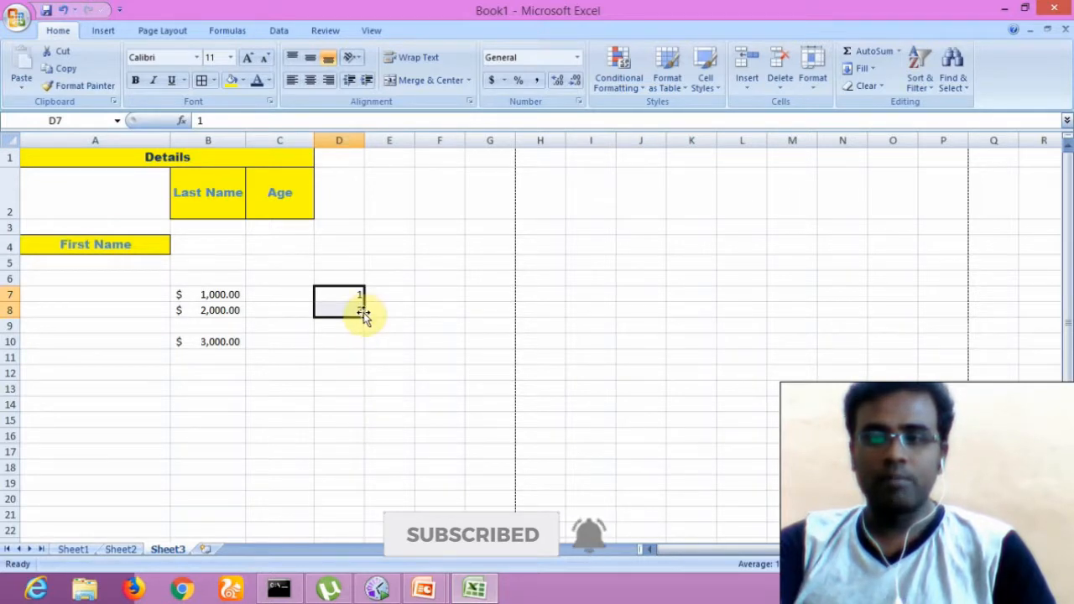
left_click_drag(364, 319, 362, 445)
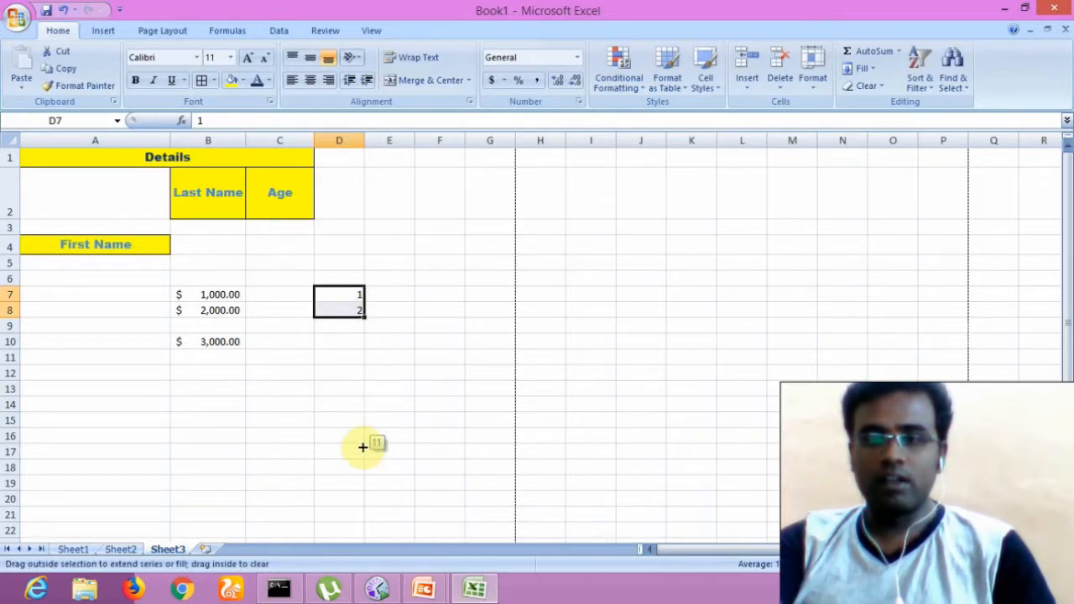
left_click(361, 434)
left_click(379, 325)
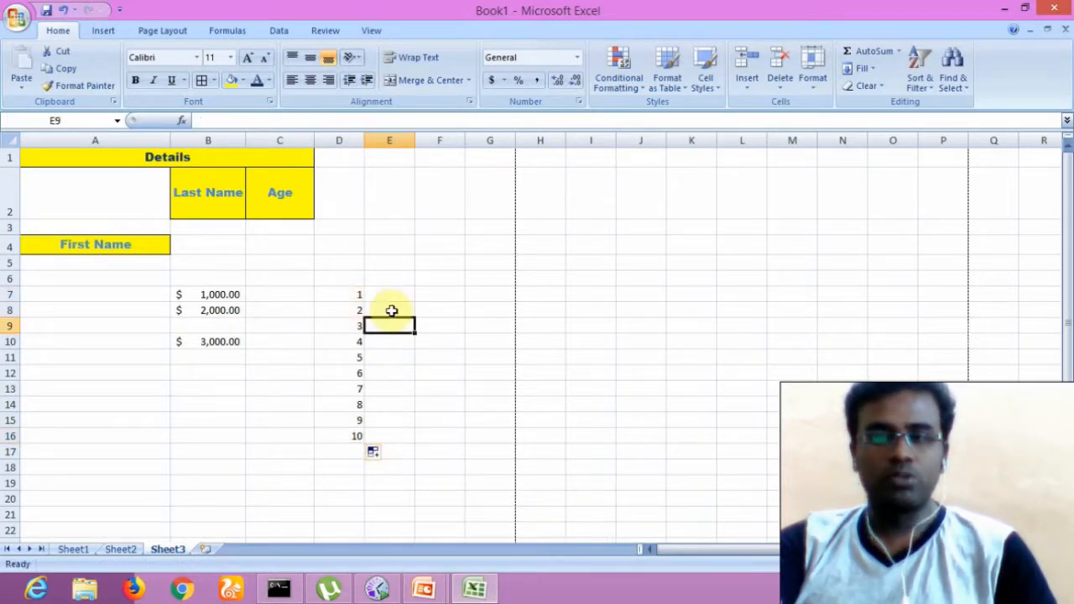
Step: Enter 1 in cell E7 and 2 in cell E8
left_click(384, 295)
type("1")
key("Return")
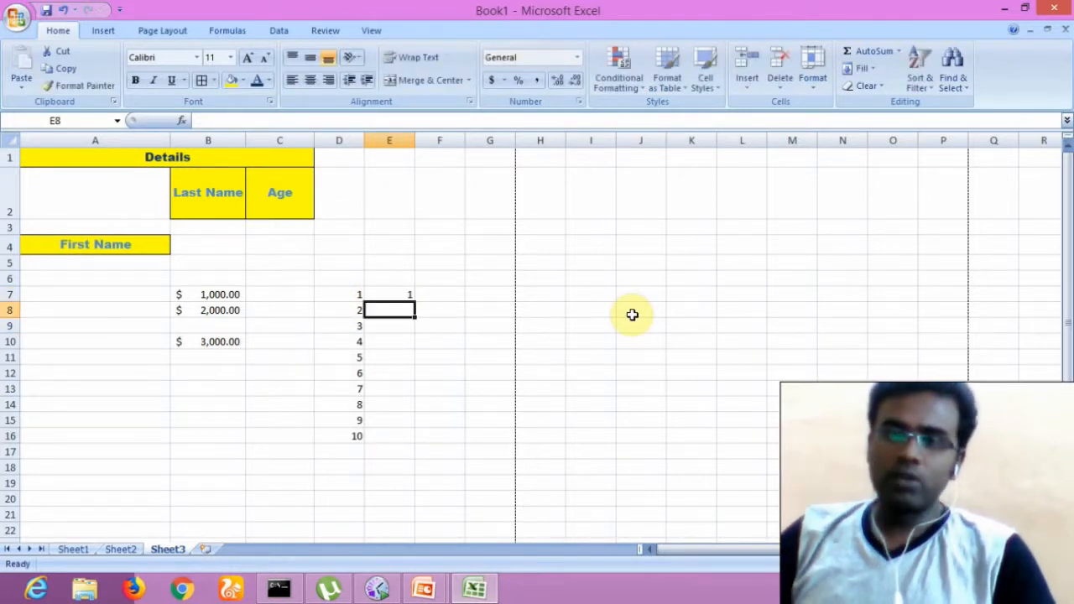
type("2")
key("Return")
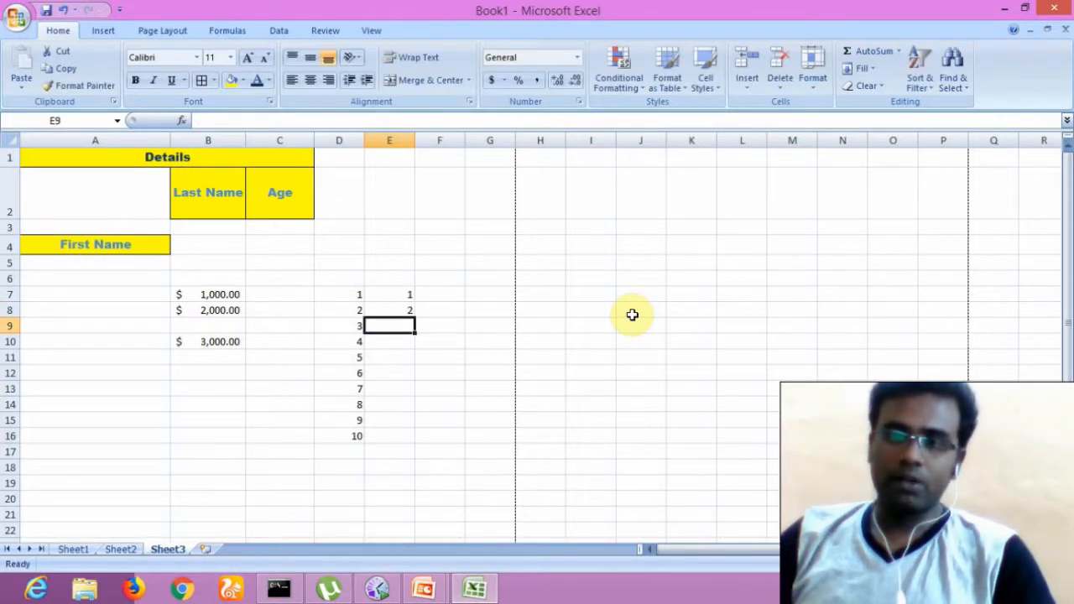
Step: Fill the value 1 from cell E7 down through E16, overwriting the value in E8
double_click(407, 295)
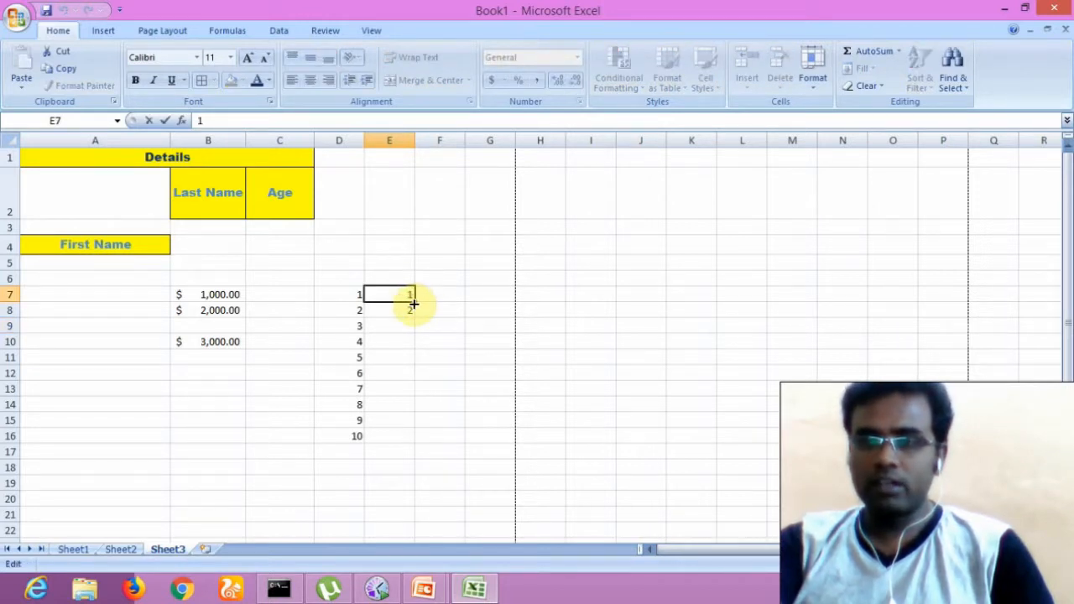
left_click_drag(413, 304, 411, 312)
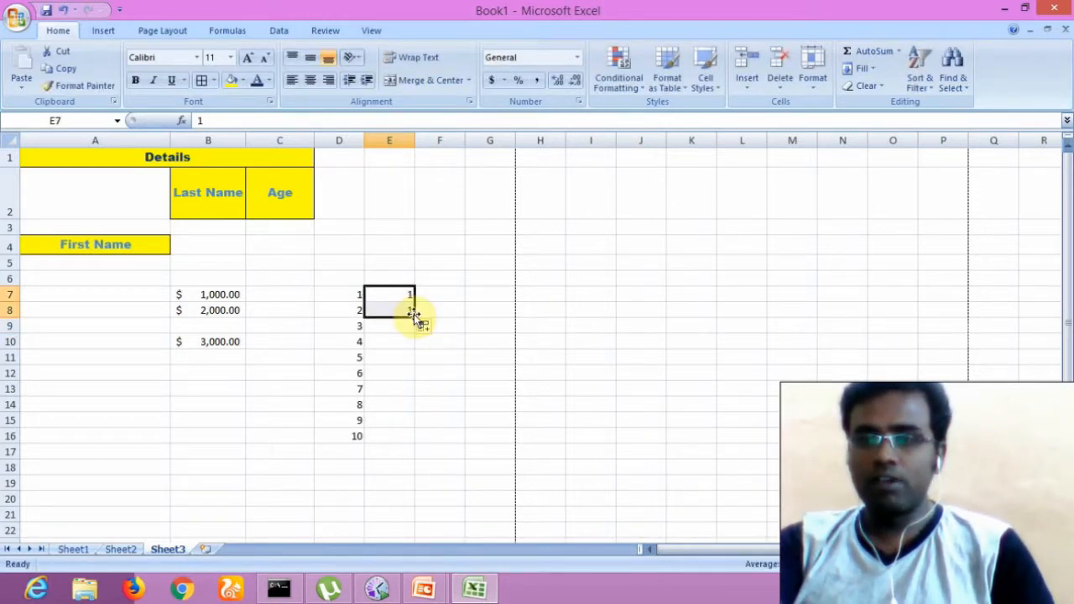
left_click_drag(414, 318, 410, 441)
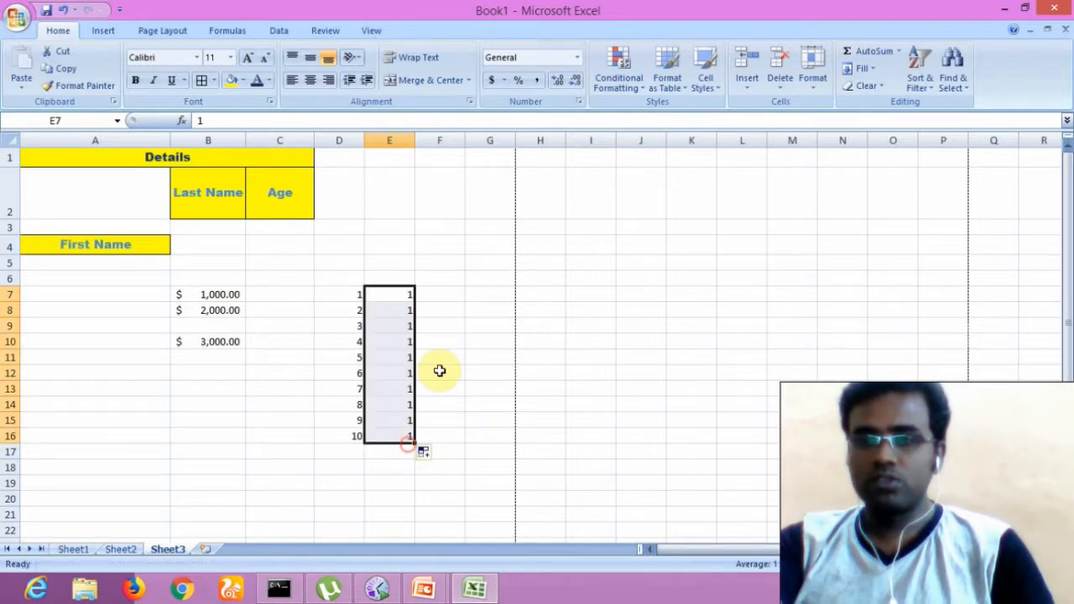
Step: Enter 2 in cell F7 and 4 in cell F8
left_click(440, 292)
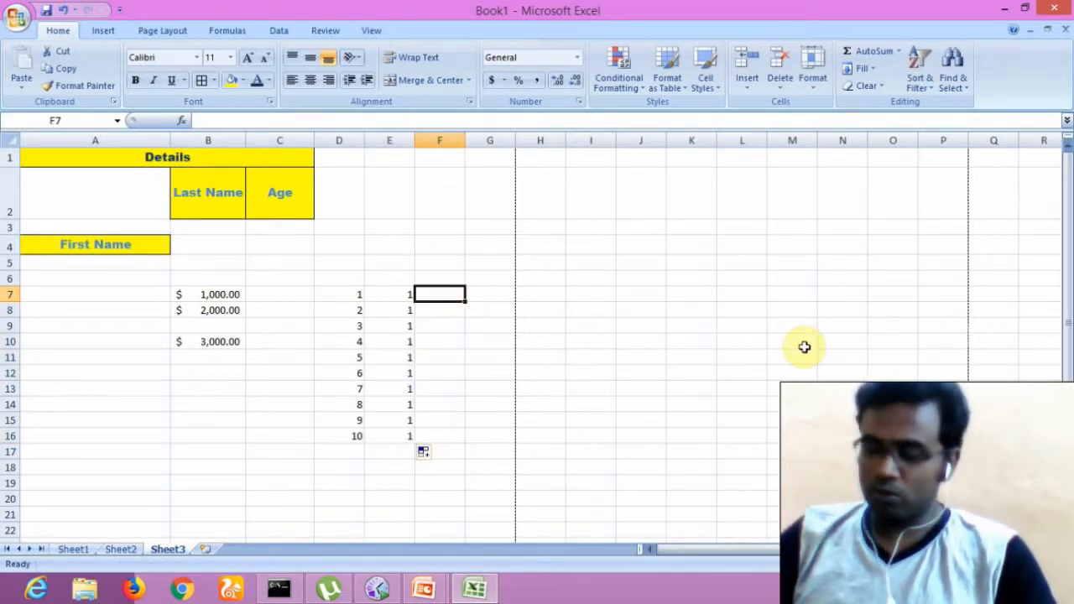
type("2")
key("Return")
type("4")
key("Return")
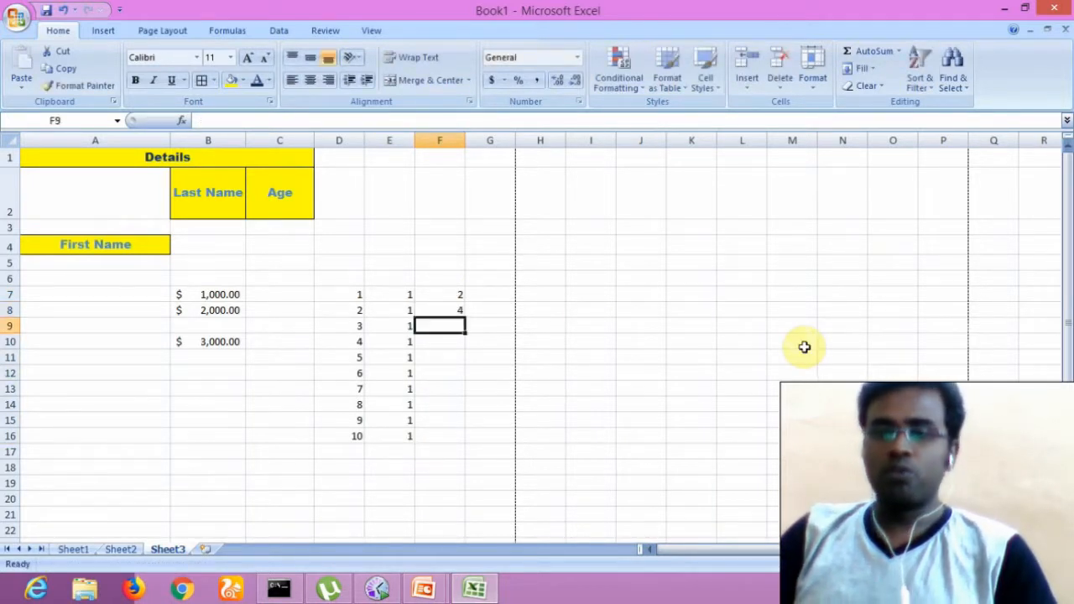
Step: Fill the even-number series from F7:F8 down to cell F16 so it runs from 2 to 20
left_click(463, 298)
double_click(479, 302)
double_click(462, 295)
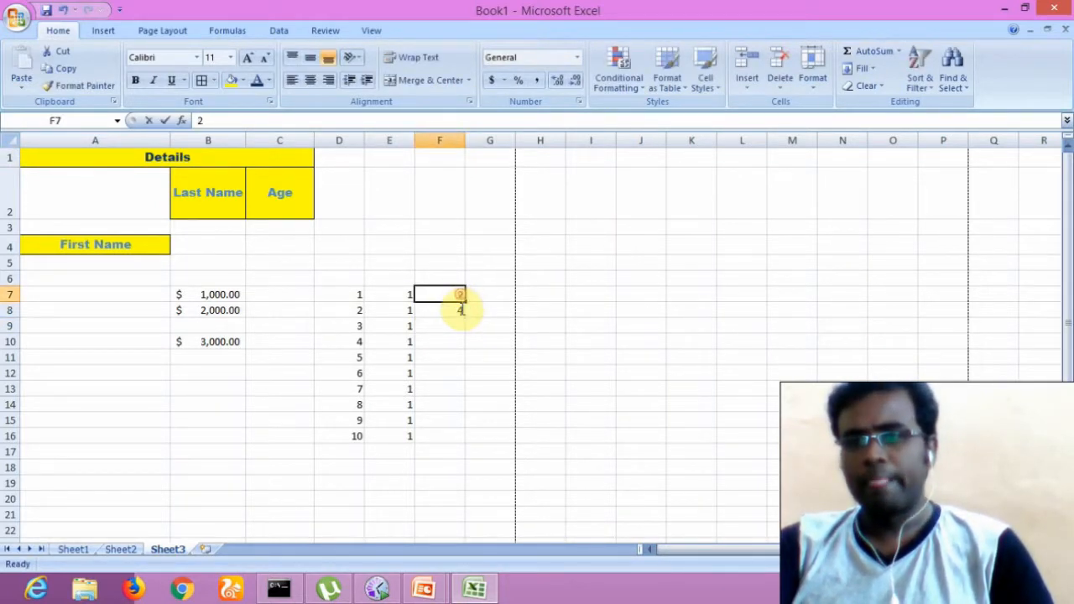
left_click(478, 293)
left_click(455, 292)
left_click(474, 320)
left_click_drag(456, 295, 450, 436)
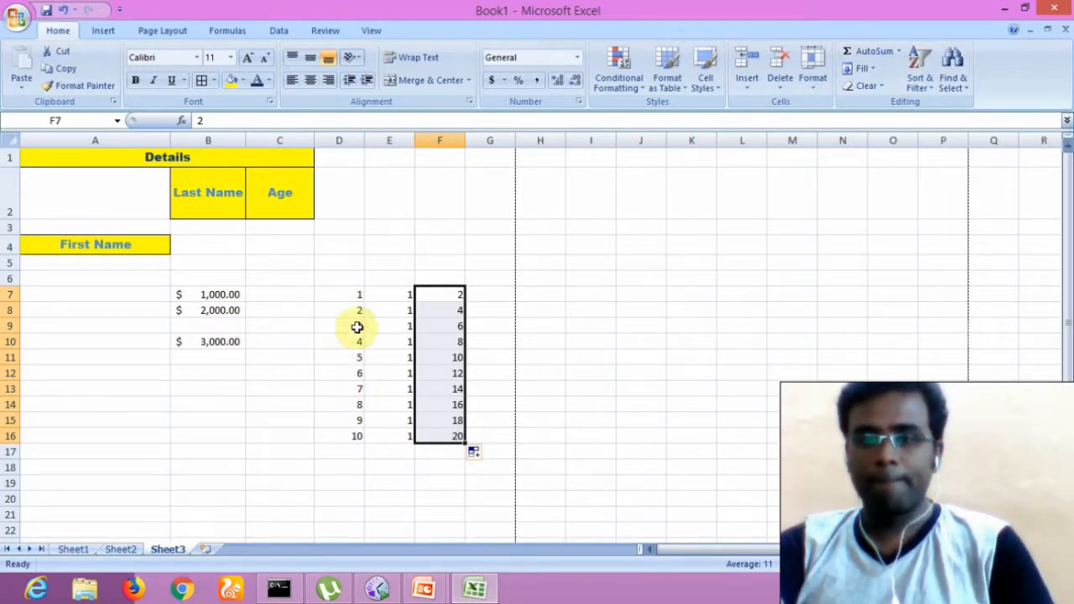
Step: Sort only the numbers in D7:D16 from largest to smallest, without expanding the selection to the neighbouring columns
left_click(360, 289)
left_click_drag(360, 290, 352, 429)
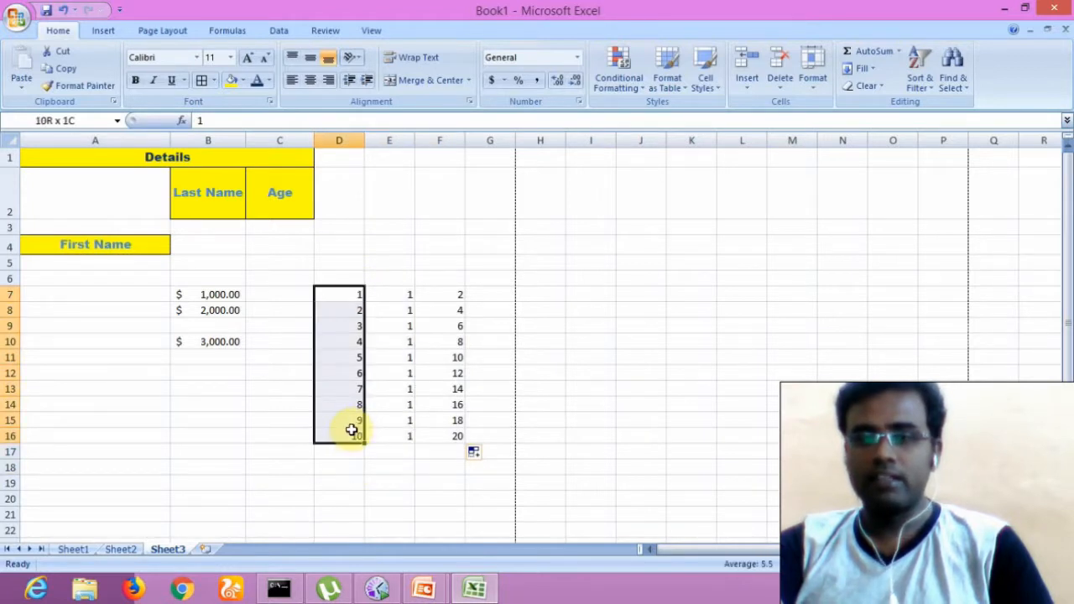
left_click(920, 82)
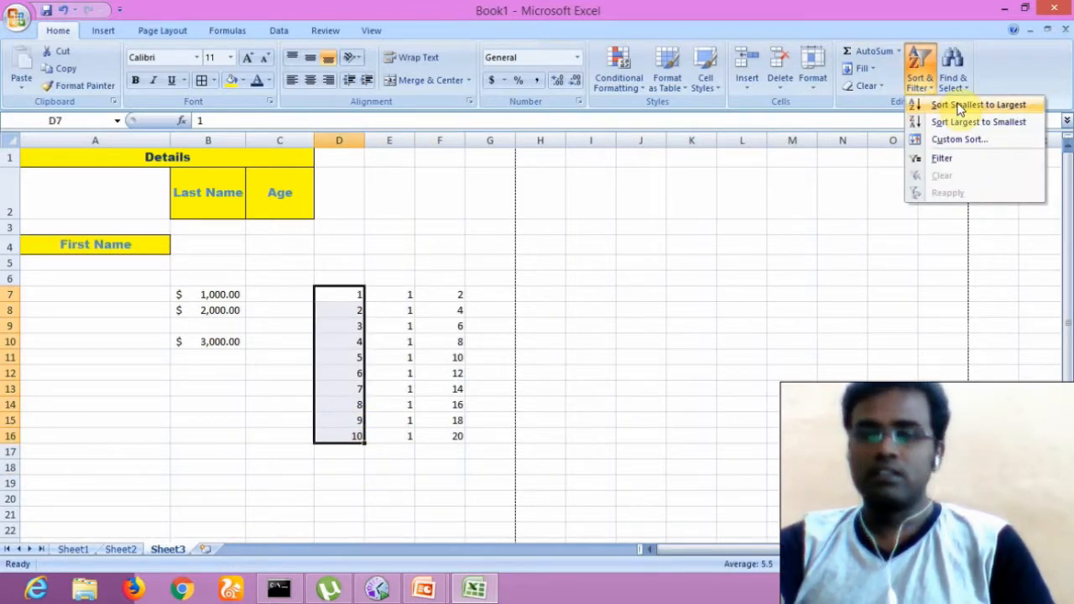
left_click(975, 126)
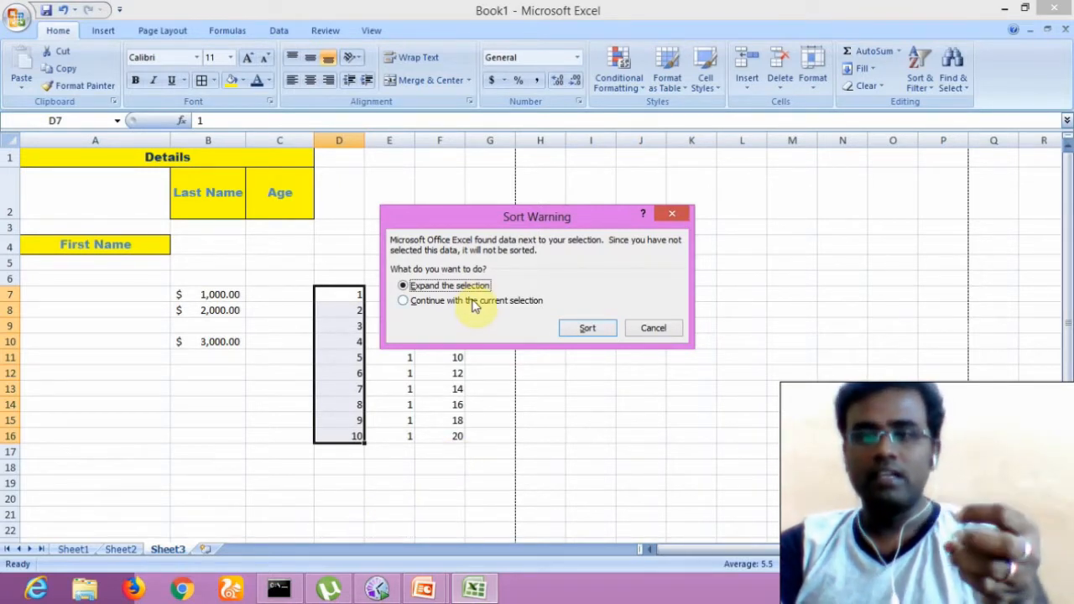
left_click(604, 328)
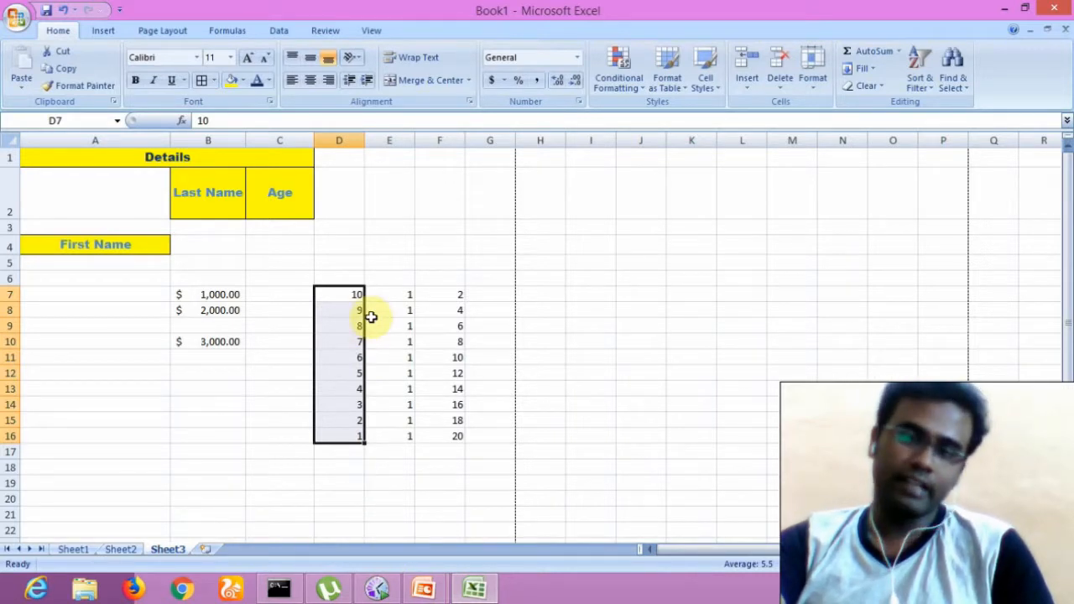
Step: Search for the value 18 within the selected cells D7:D16 only, and close the search
mouse_move(397, 596)
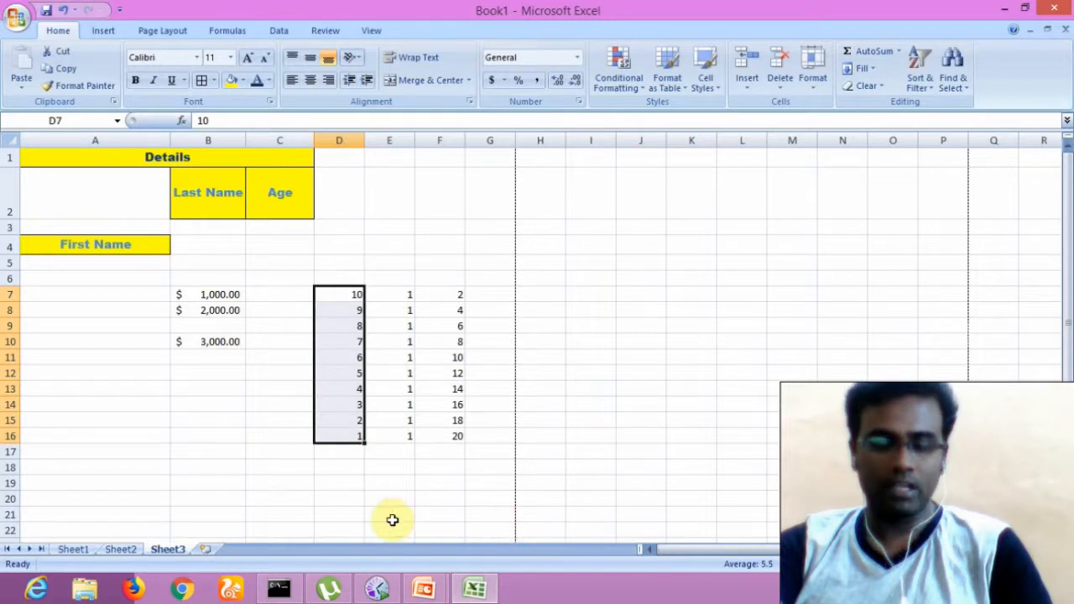
left_click(948, 84)
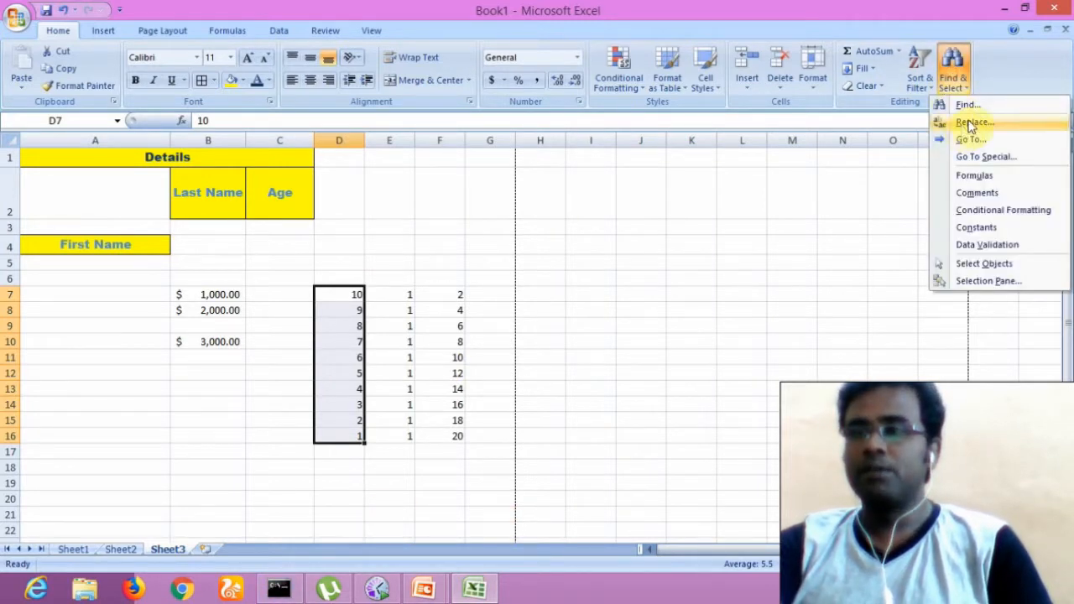
left_click(971, 110)
left_click_drag(578, 218, 286, 114)
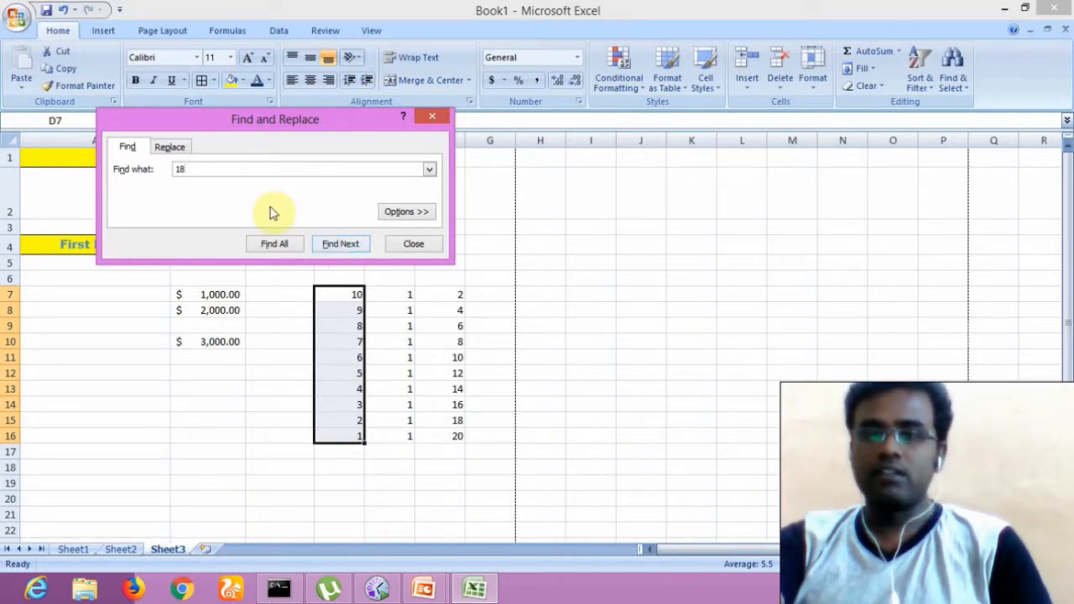
left_click(349, 245)
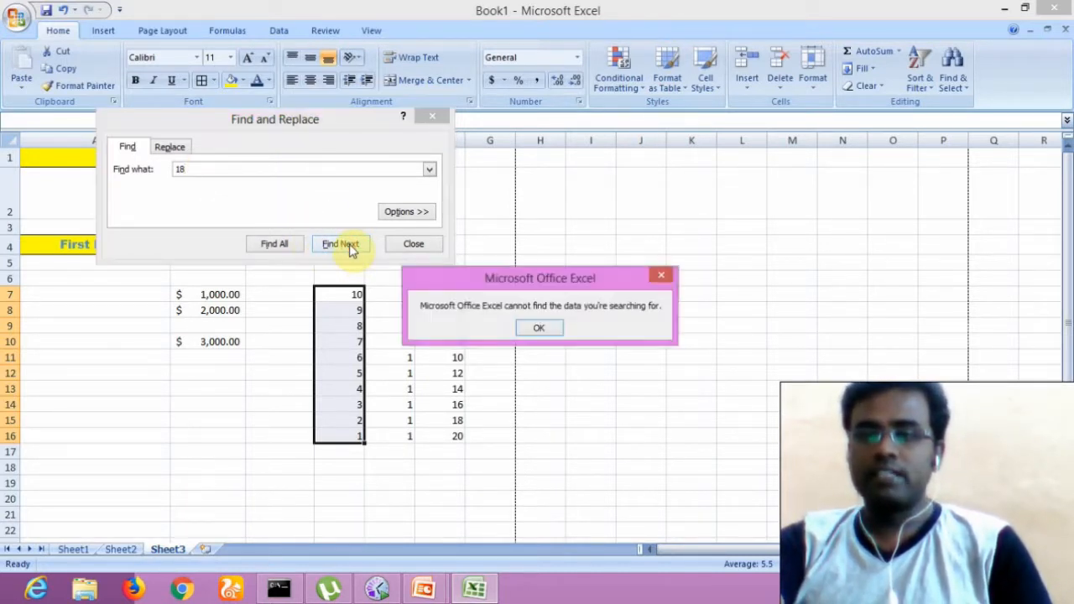
left_click(541, 328)
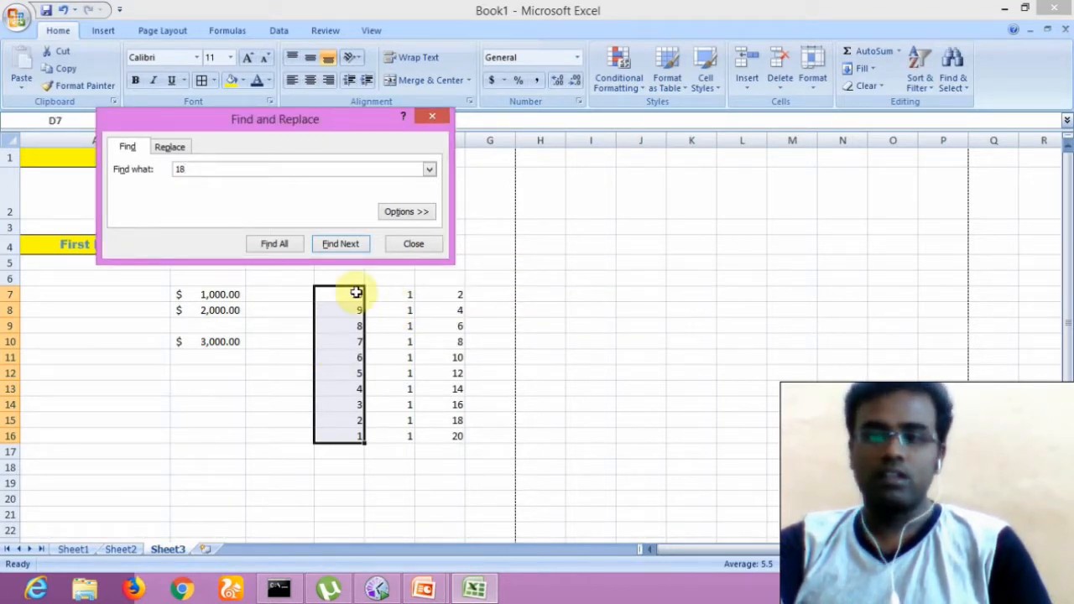
left_click(434, 117)
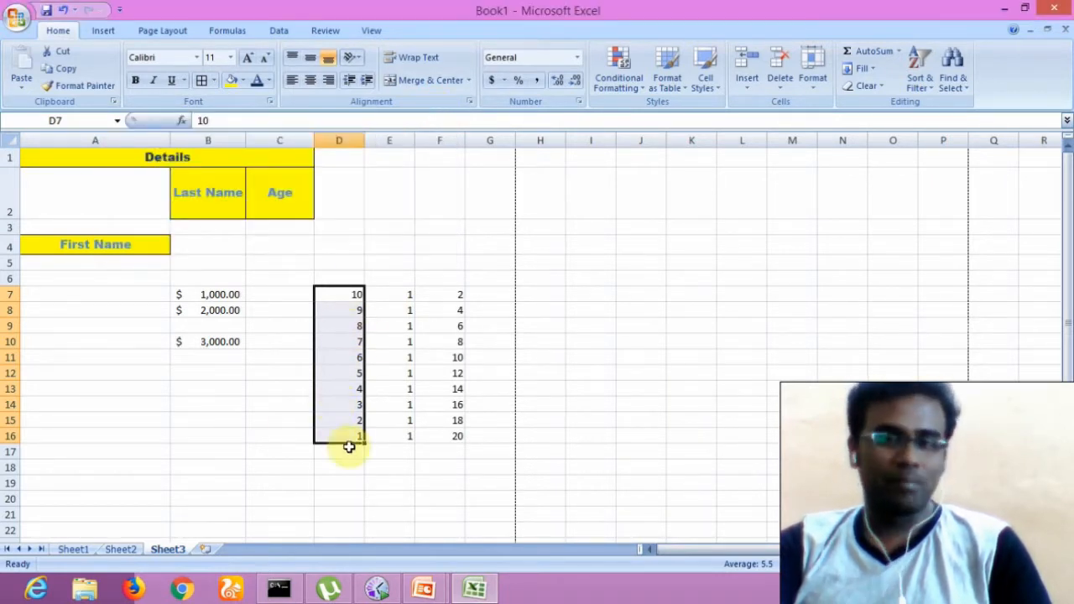
Step: Select the empty cell A6 so that the range D7:D16 is no longer selected
left_click_drag(103, 357, 105, 342)
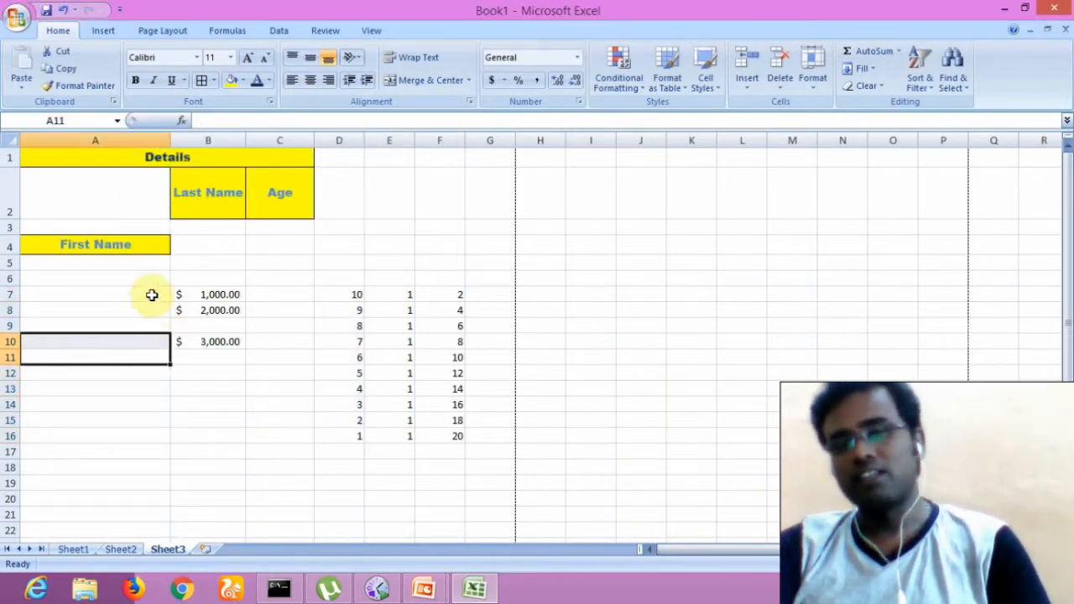
left_click(120, 282)
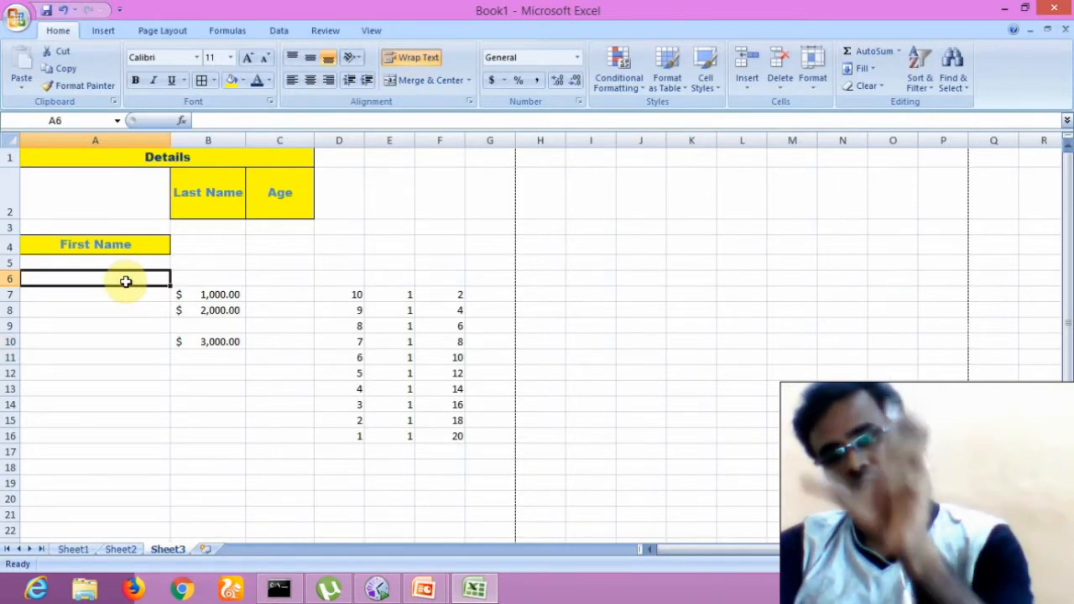
left_click(952, 68)
left_click(973, 121)
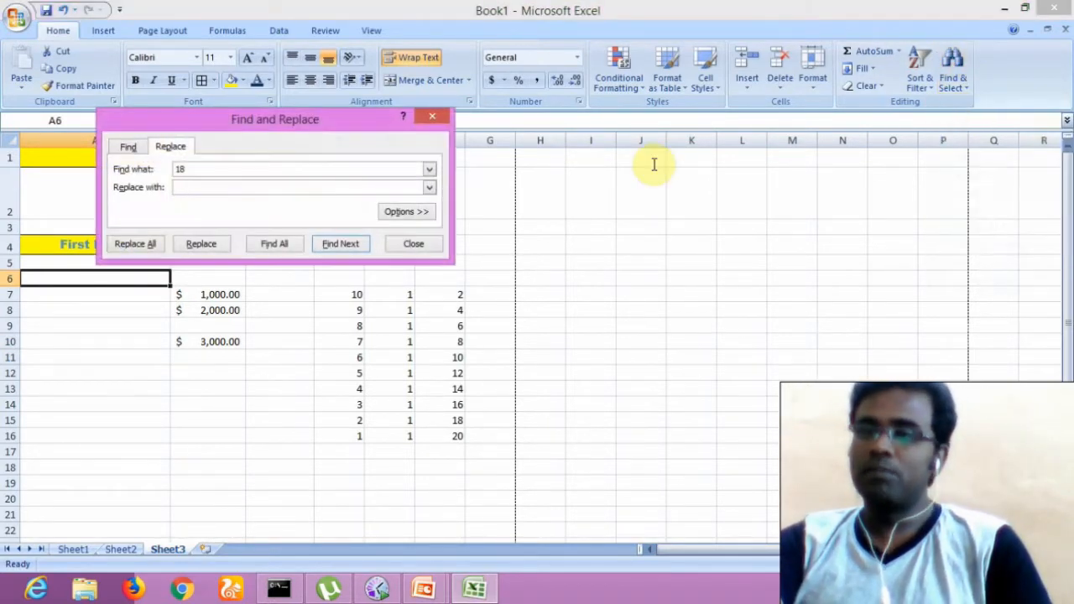
left_click(445, 115)
Step: Find the next occurrence of 18 in the whole sheet and close the search
left_click(951, 69)
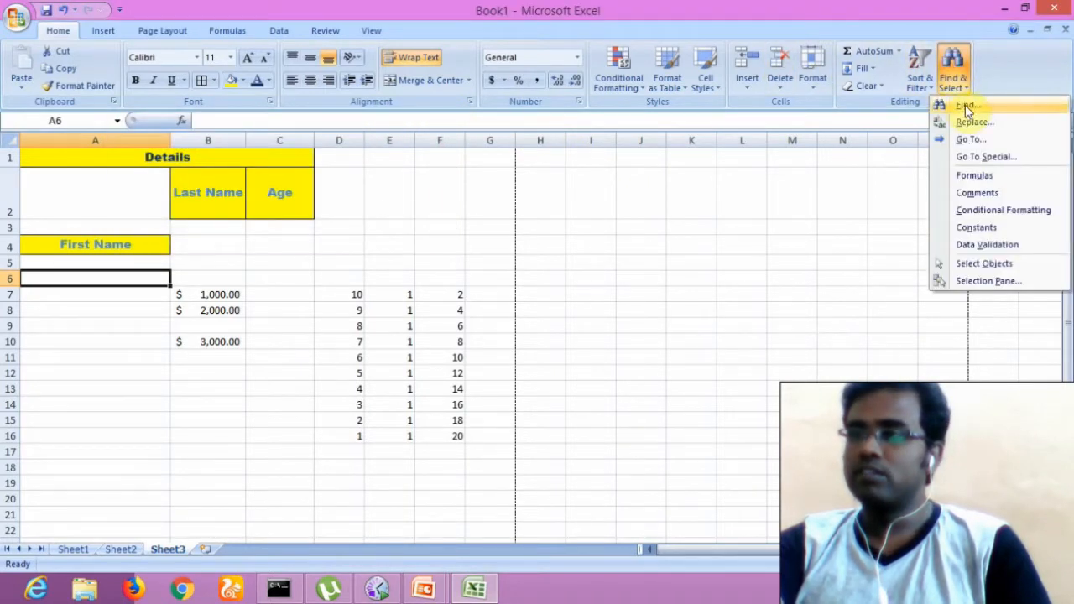
left_click(964, 105)
left_click(342, 247)
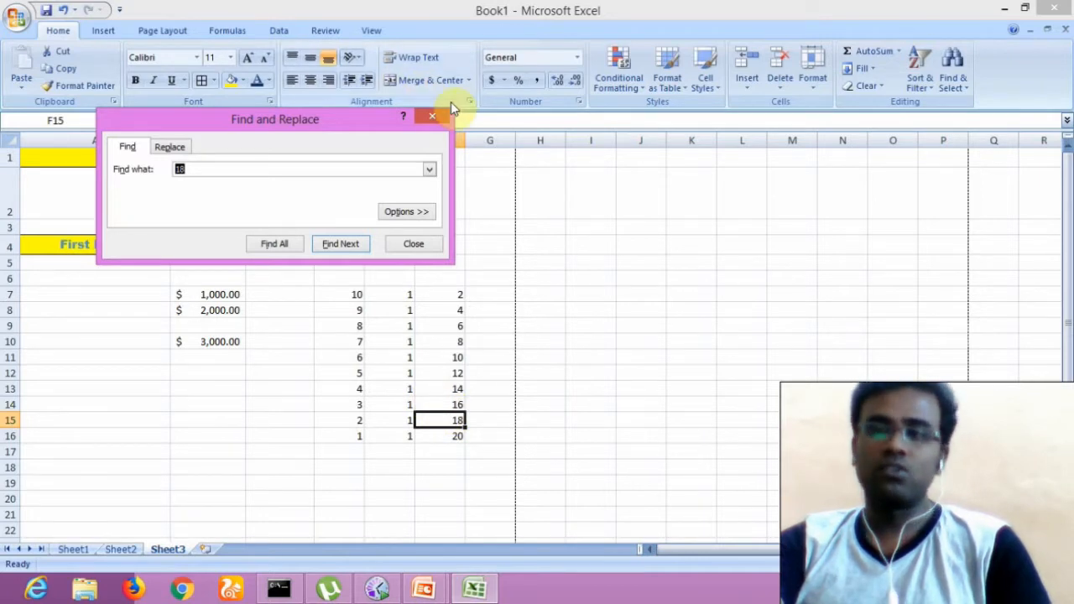
left_click(432, 115)
Step: Select the descending numbers in cells D7:D16
left_click_drag(347, 294, 346, 430)
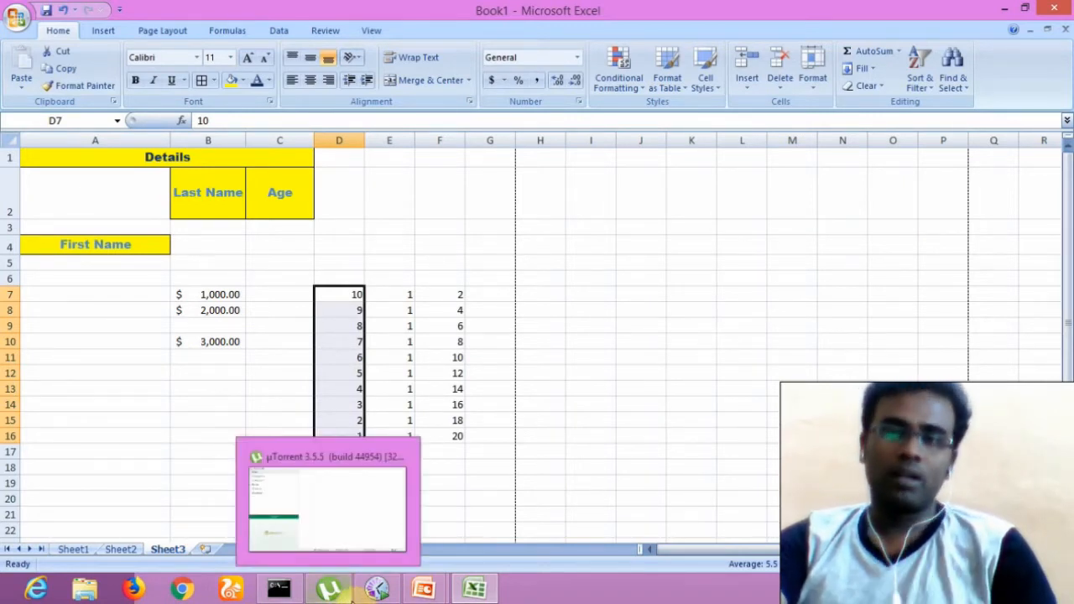
mouse_move(377, 593)
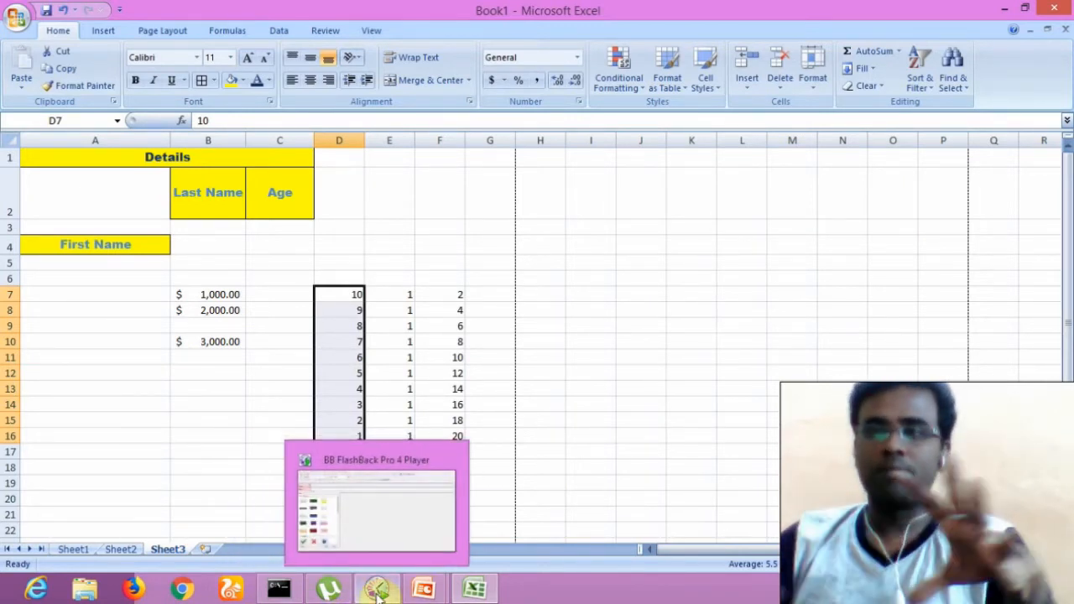